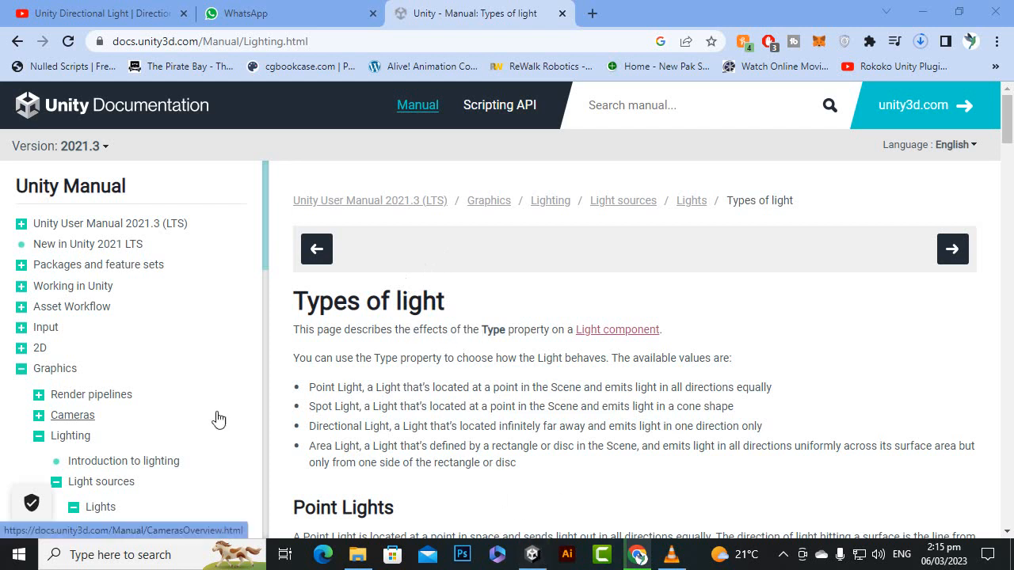
Step: Read the short definitions of Point, Spot, Directional and Area Light on the Types of light page
scroll(343, 274, "down", 1)
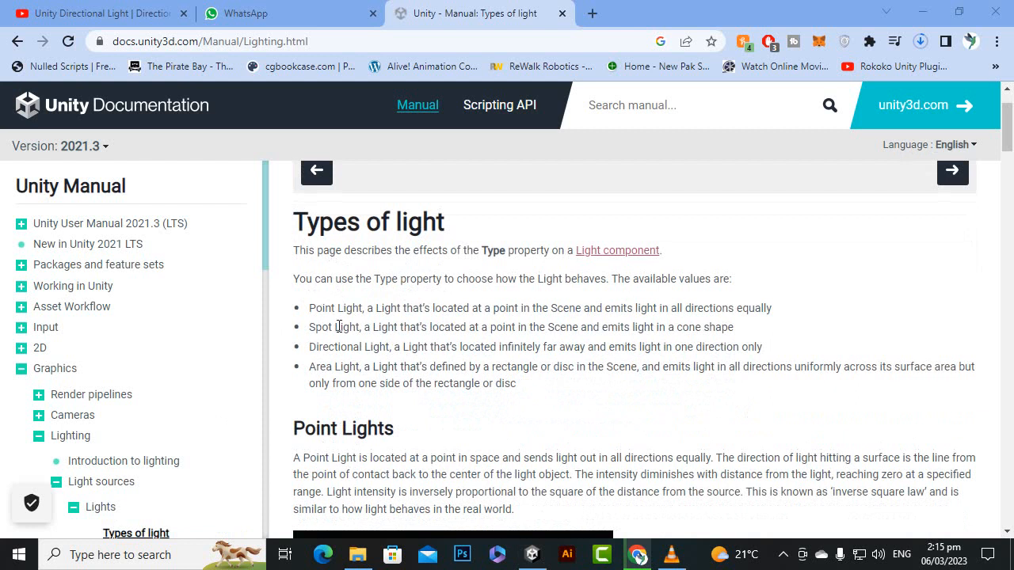
left_click_drag(359, 307, 412, 309)
left_click(452, 310)
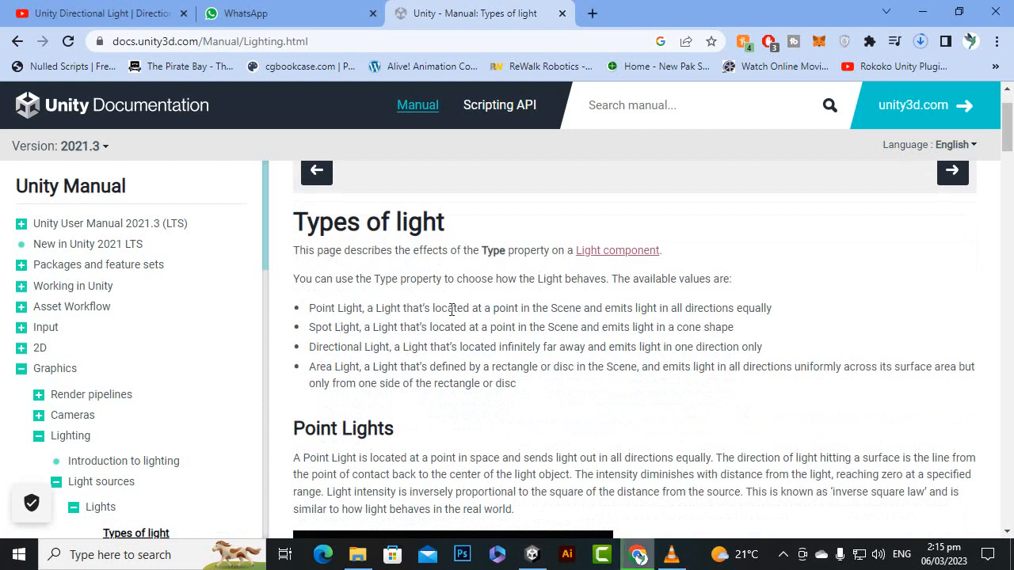
left_click_drag(492, 310, 768, 309)
left_click(774, 329)
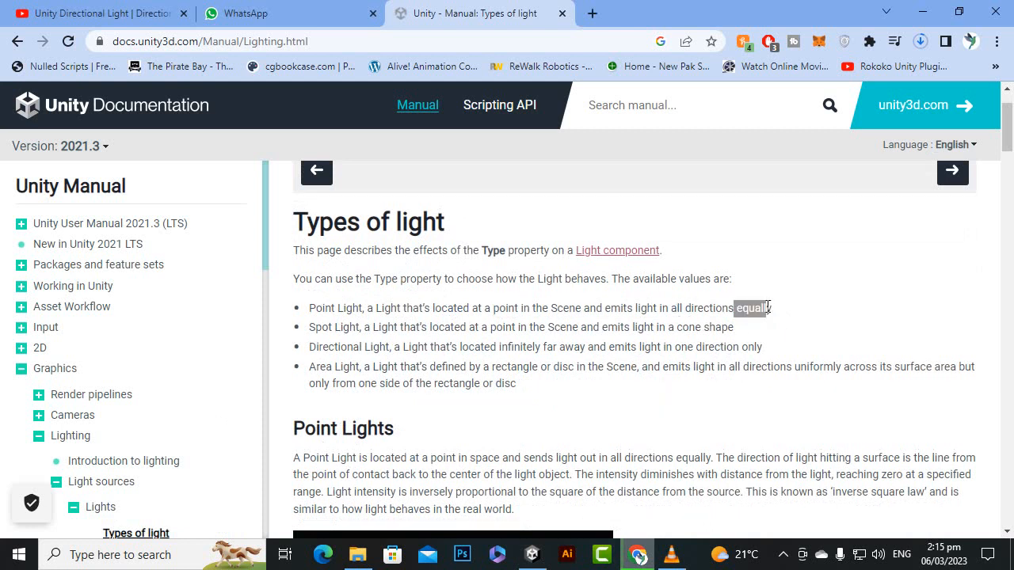
left_click(369, 329)
left_click_drag(491, 327, 512, 328)
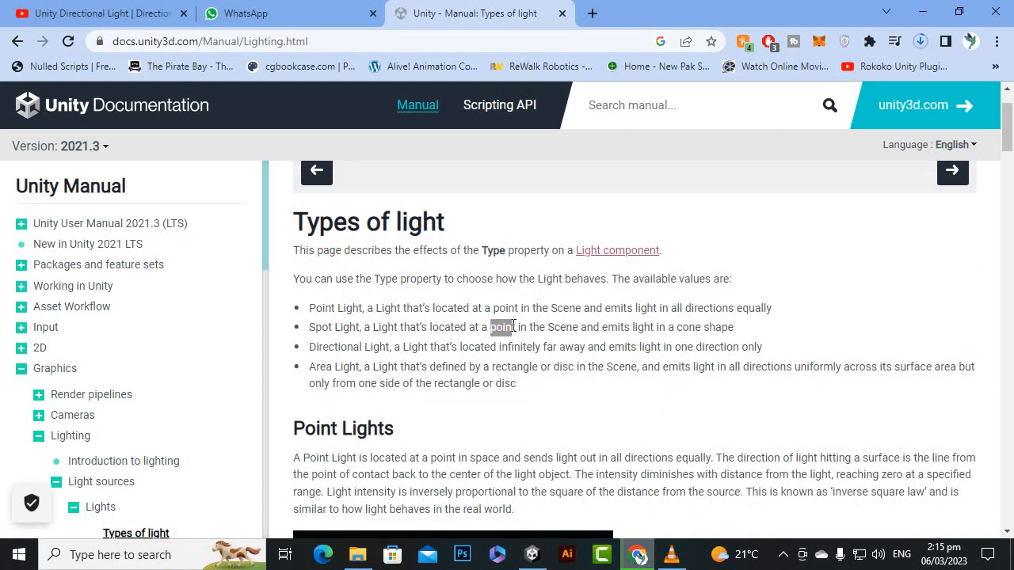
left_click_drag(651, 327, 735, 331)
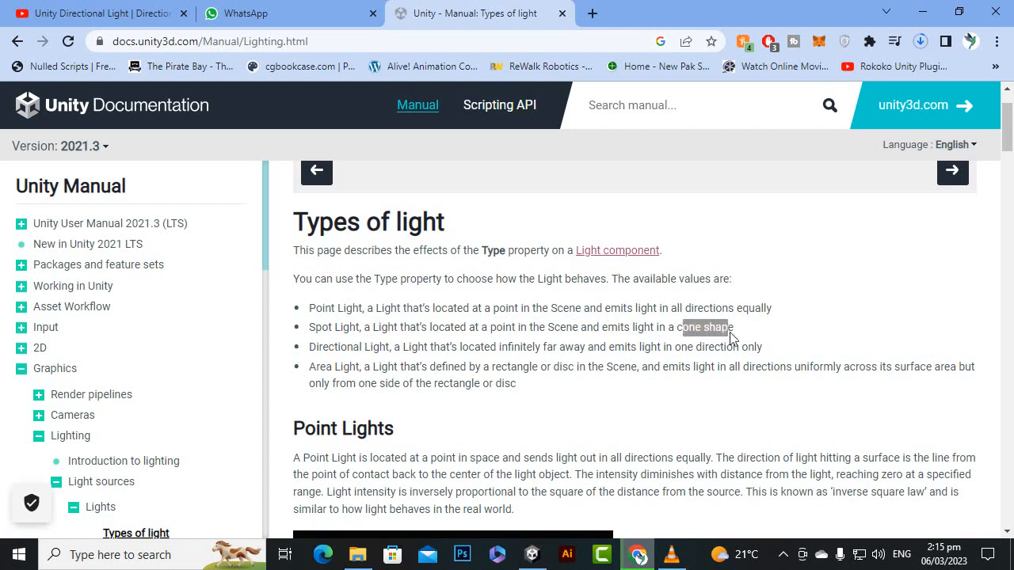
left_click(358, 344)
left_click_drag(460, 349, 509, 354)
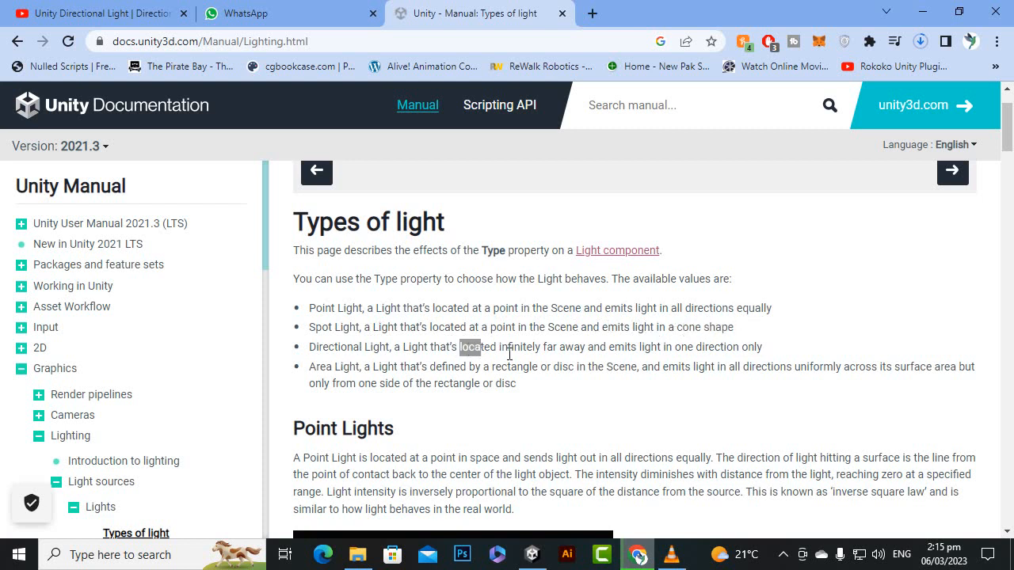
left_click(517, 349)
left_click_drag(645, 350, 747, 363)
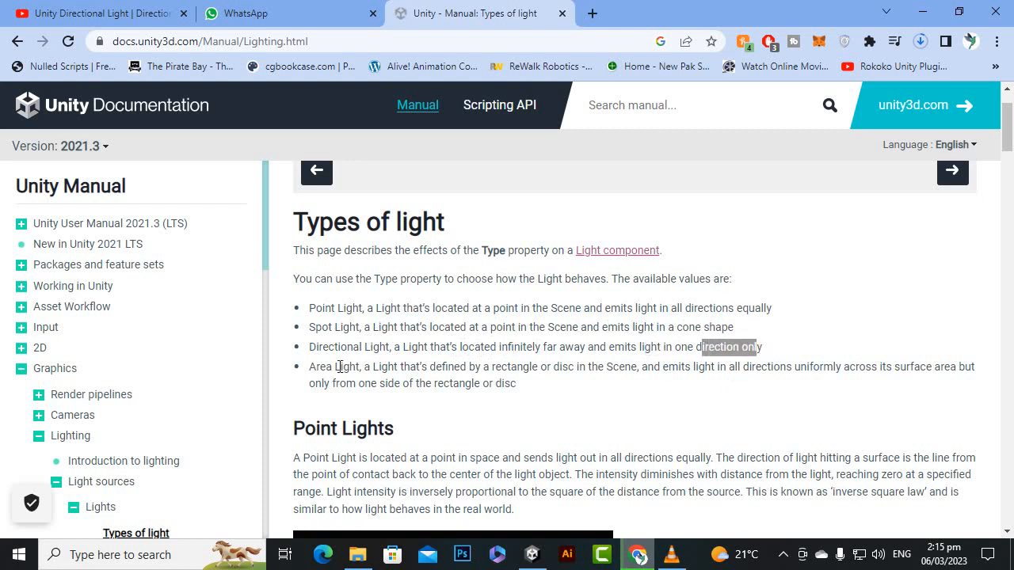
left_click_drag(378, 367, 424, 367)
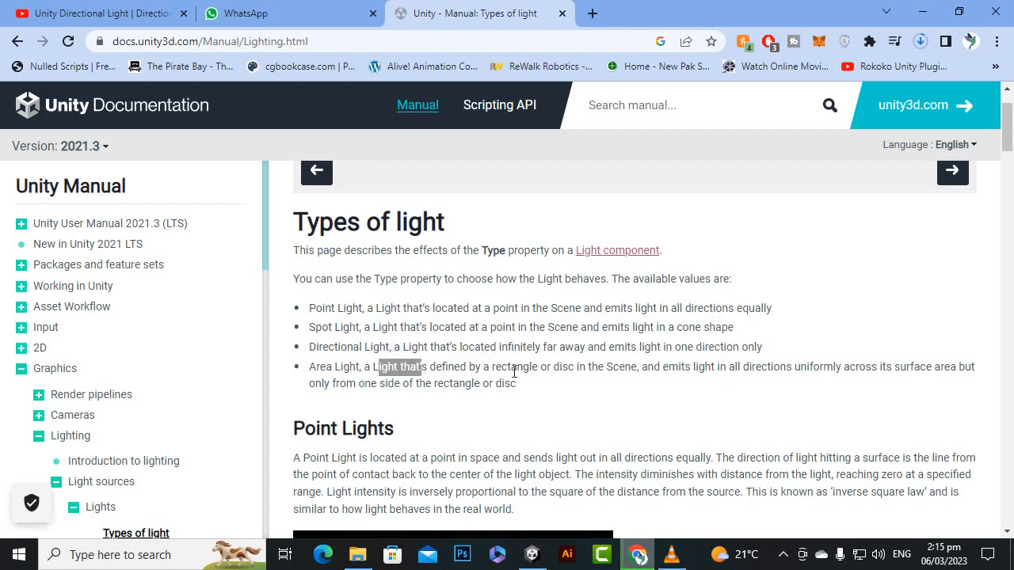
left_click_drag(514, 373, 526, 380)
left_click(578, 388)
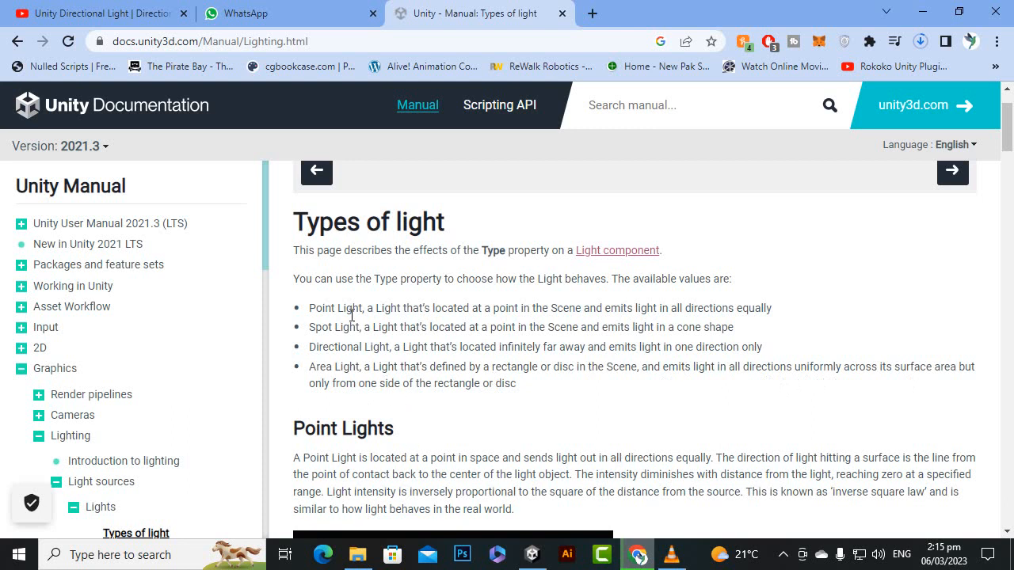
Step: Review where Point and Spot Lights are located and how they emit light, dismissing the audio download popup
left_click_drag(363, 308, 645, 309)
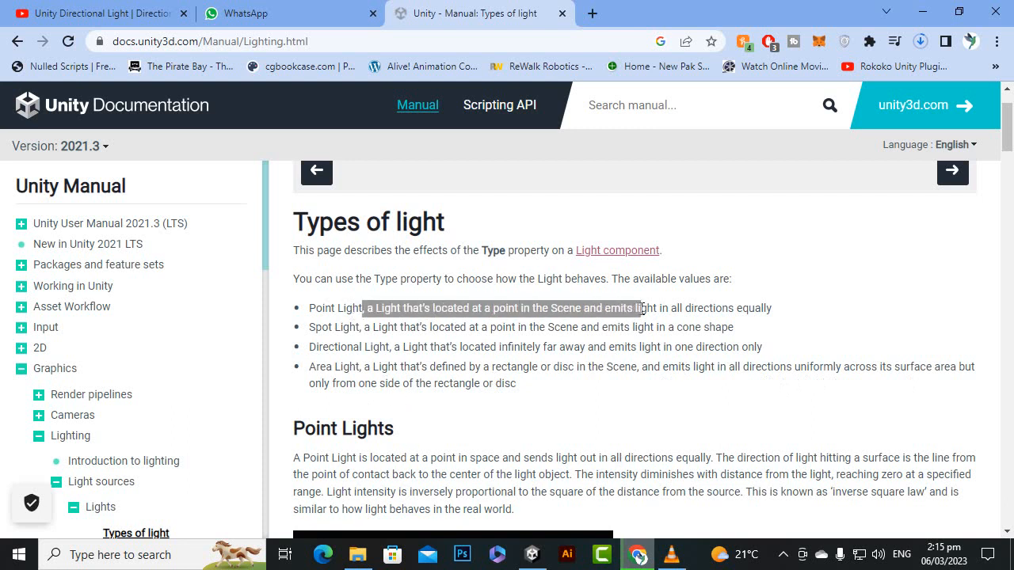
left_click(615, 321)
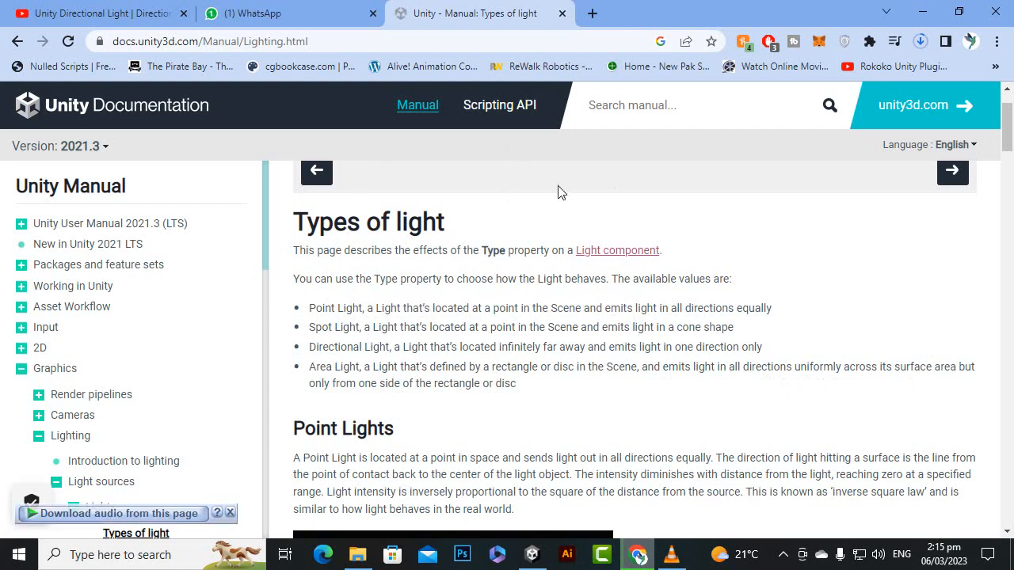
left_click_drag(328, 328, 425, 328)
left_click(410, 346)
left_click(408, 332)
left_click(229, 513)
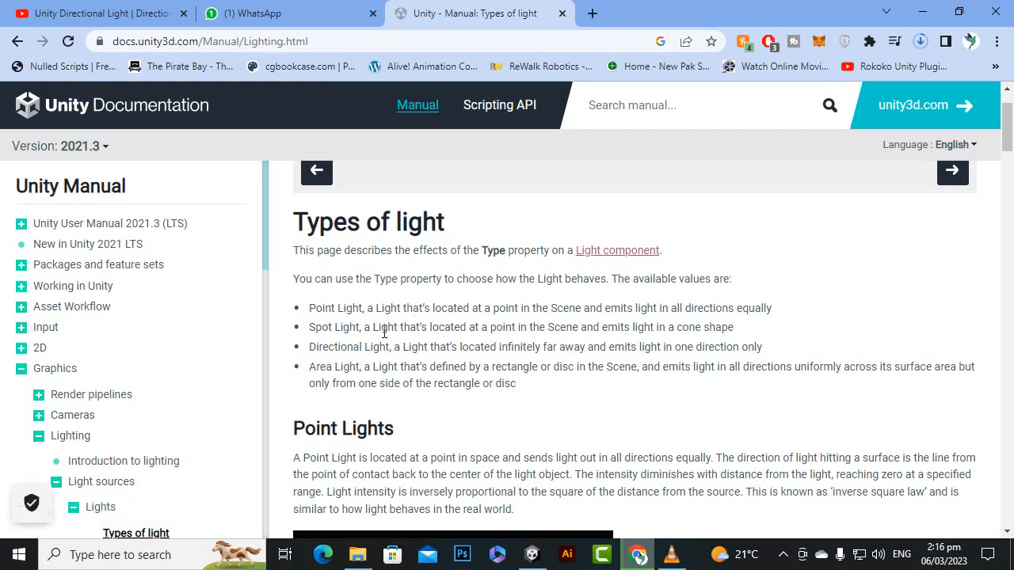
left_click_drag(330, 327, 578, 328)
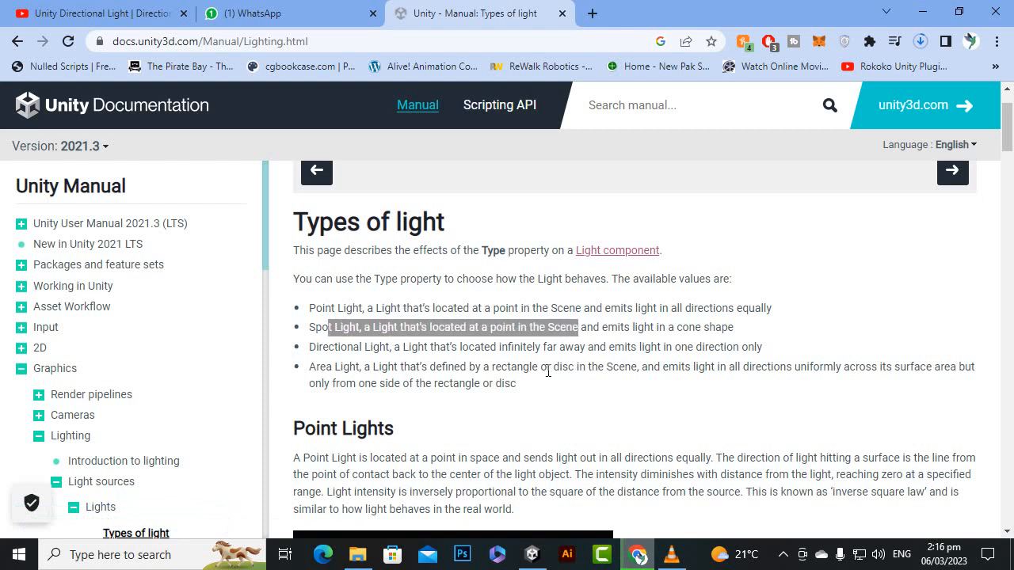
left_click_drag(399, 327, 588, 327)
left_click(635, 330)
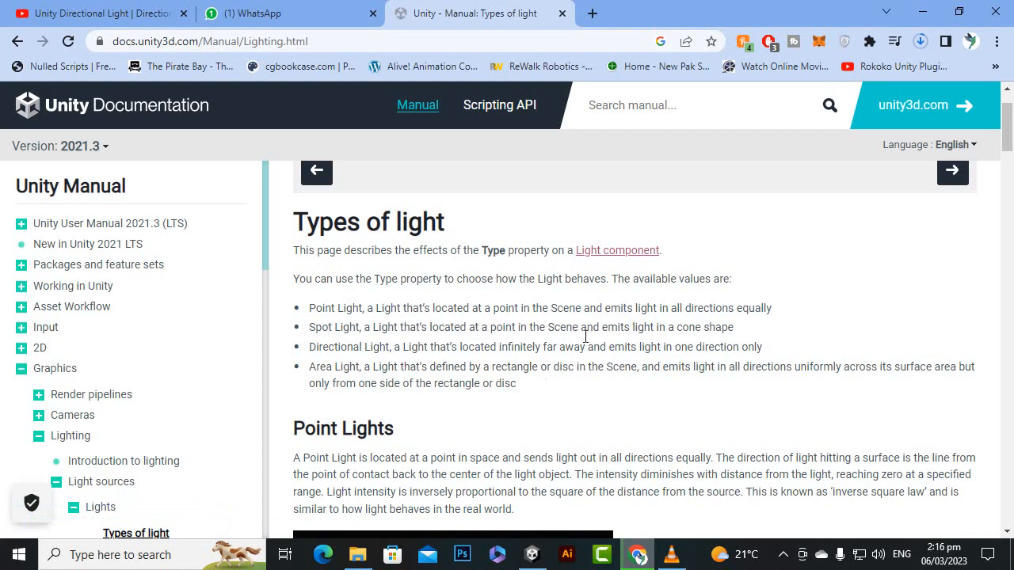
Step: Review the Directional Light and Area Light definitions, including the Area Light's rectangle or disc shape and emission
left_click_drag(310, 348, 347, 349)
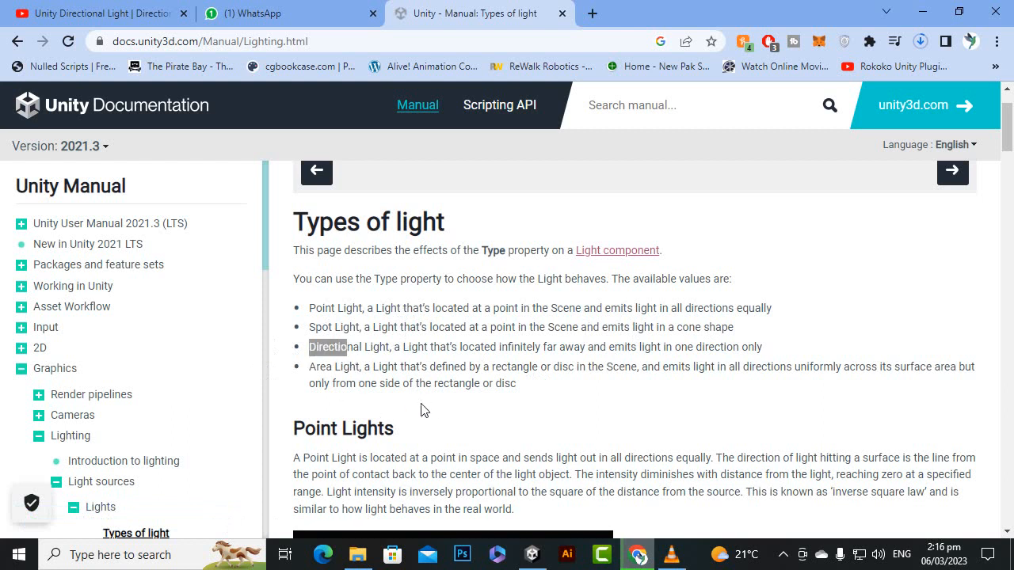
left_click_drag(391, 347, 311, 343)
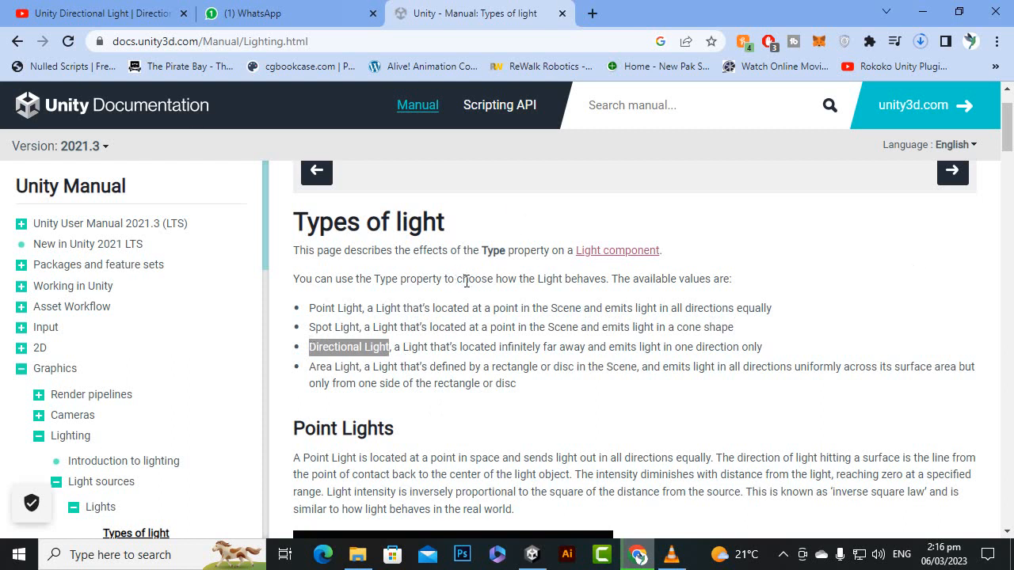
left_click(365, 364)
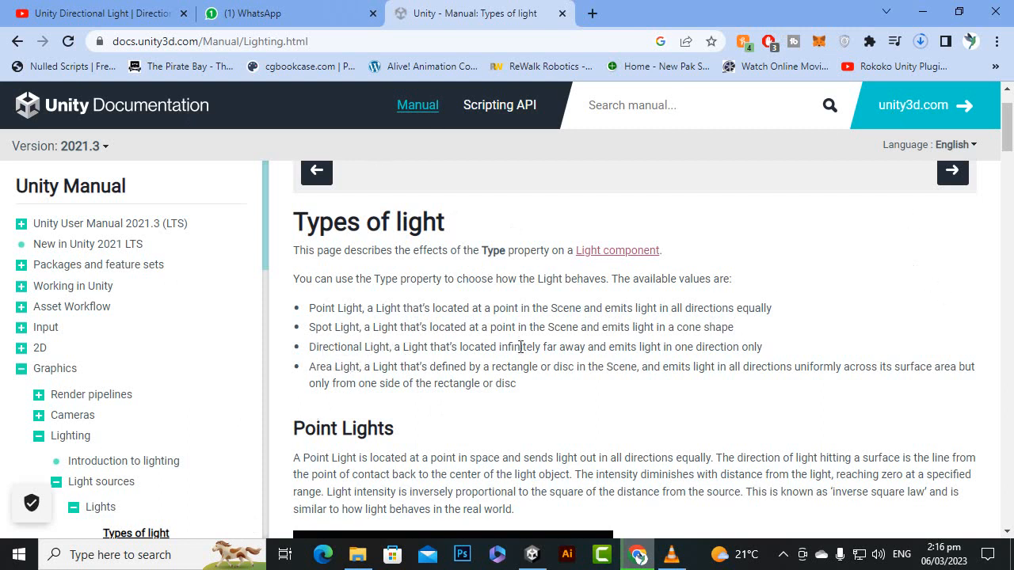
left_click_drag(329, 348, 371, 346)
left_click(368, 384)
left_click(372, 349)
left_click_drag(334, 367, 363, 366)
left_click_drag(447, 367, 614, 367)
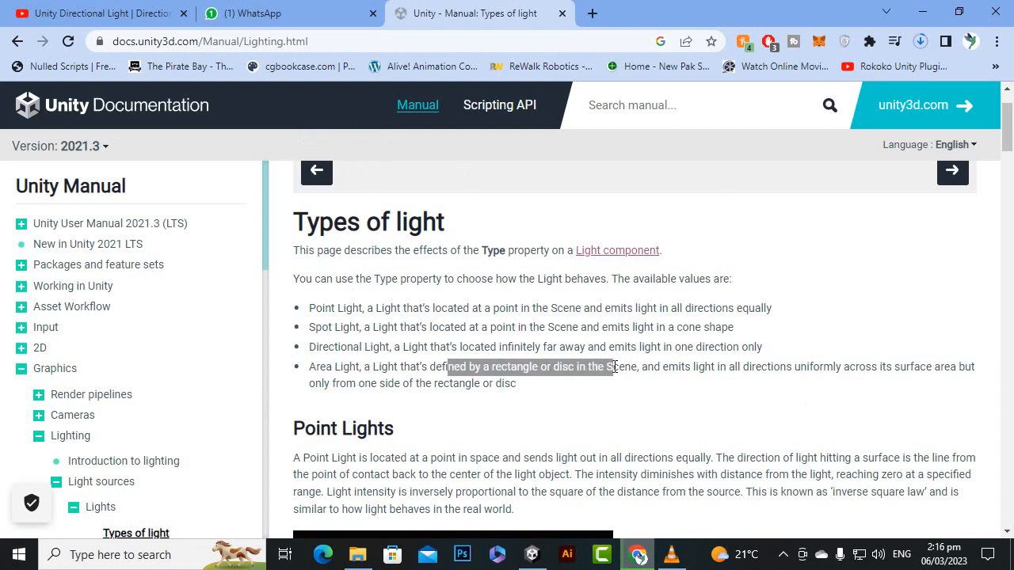
left_click(617, 399)
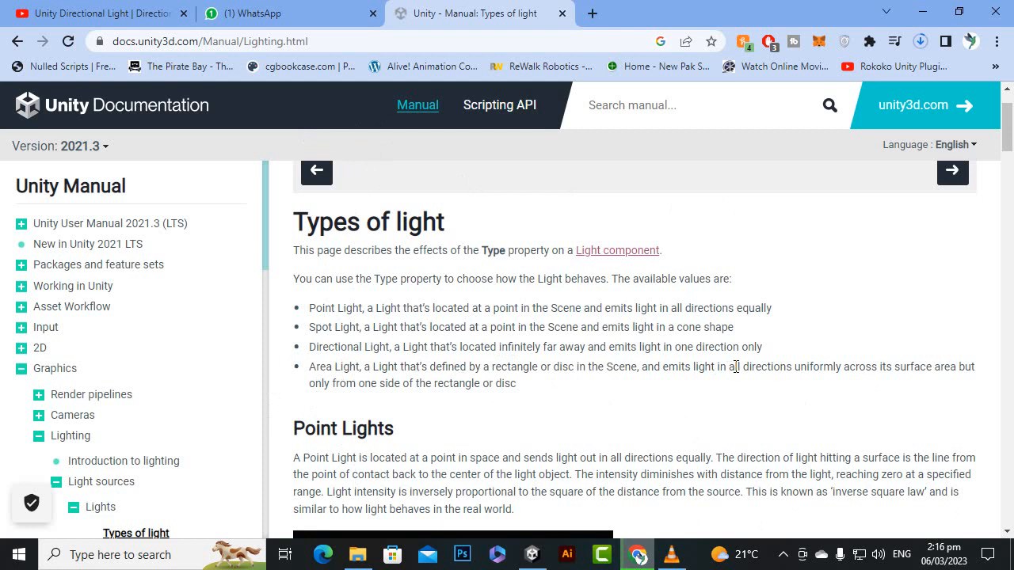
left_click_drag(517, 383, 362, 367)
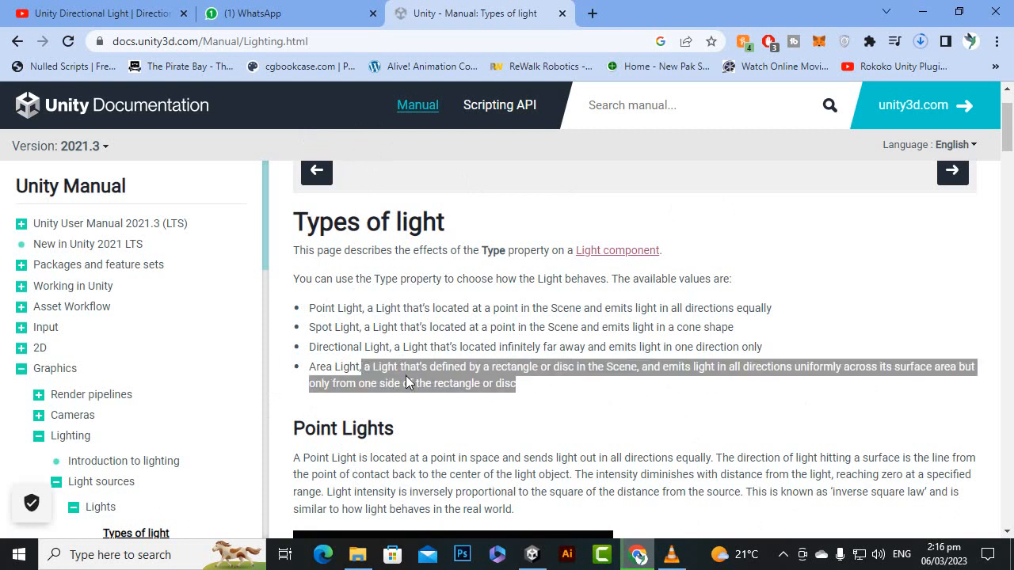
left_click(346, 399)
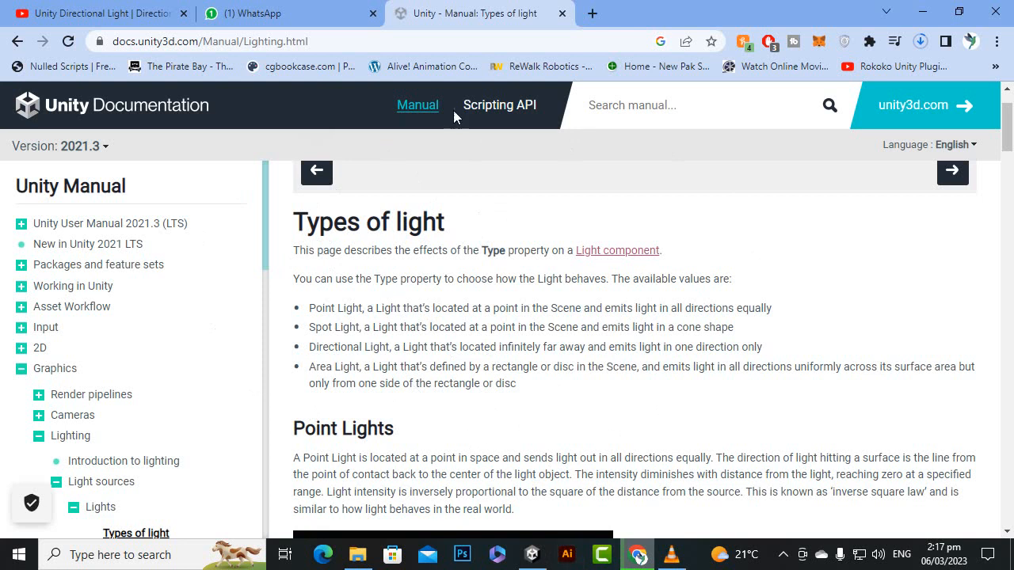
Step: Examine the detailed sections and diagrams for Point, Spot, Directional and Area Lights through the end of the page
scroll(508, 327, "down", 1)
scroll(508, 327, "down", 7)
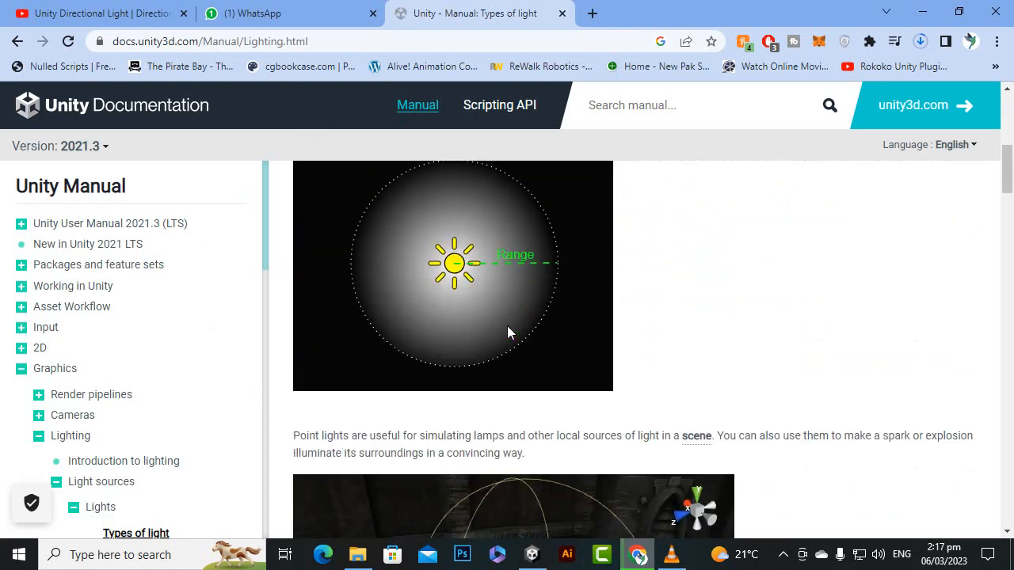
scroll(507, 326, "down", 2)
scroll(507, 326, "down", 3)
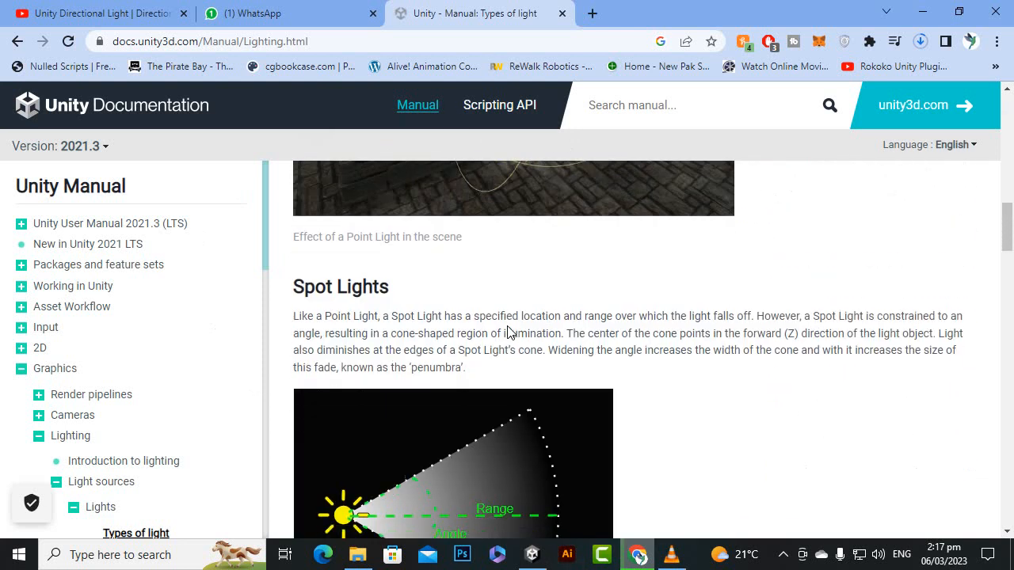
scroll(507, 326, "up", 4)
scroll(508, 332, "up", 1)
scroll(507, 333, "down", 7)
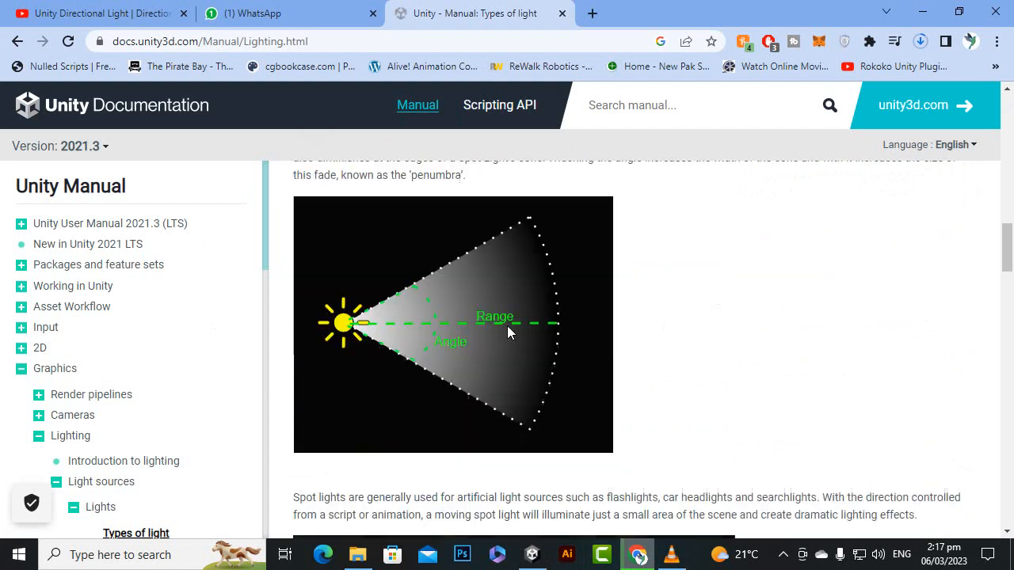
scroll(508, 333, "down", 10)
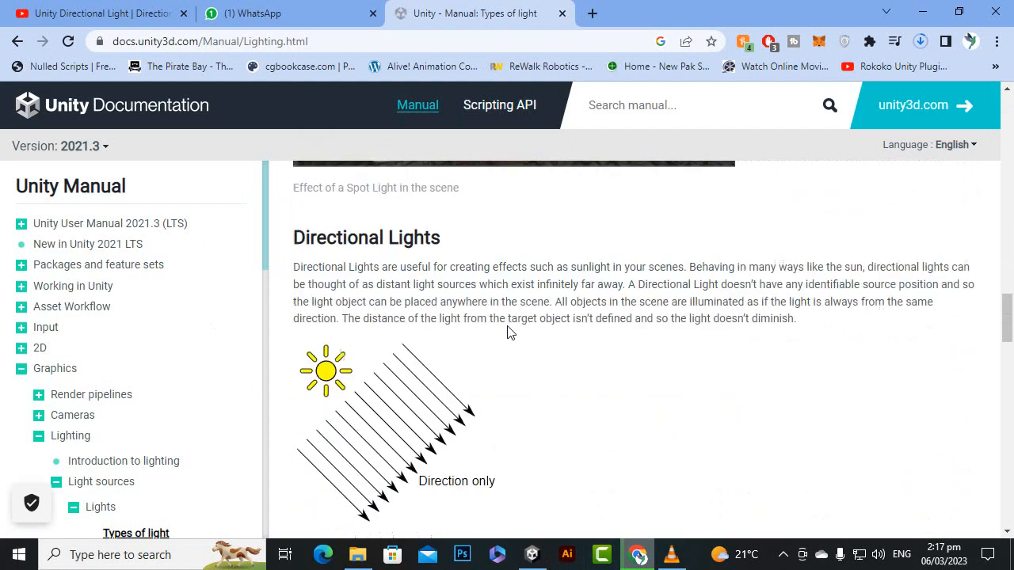
scroll(508, 333, "down", 4)
scroll(508, 333, "up", 4)
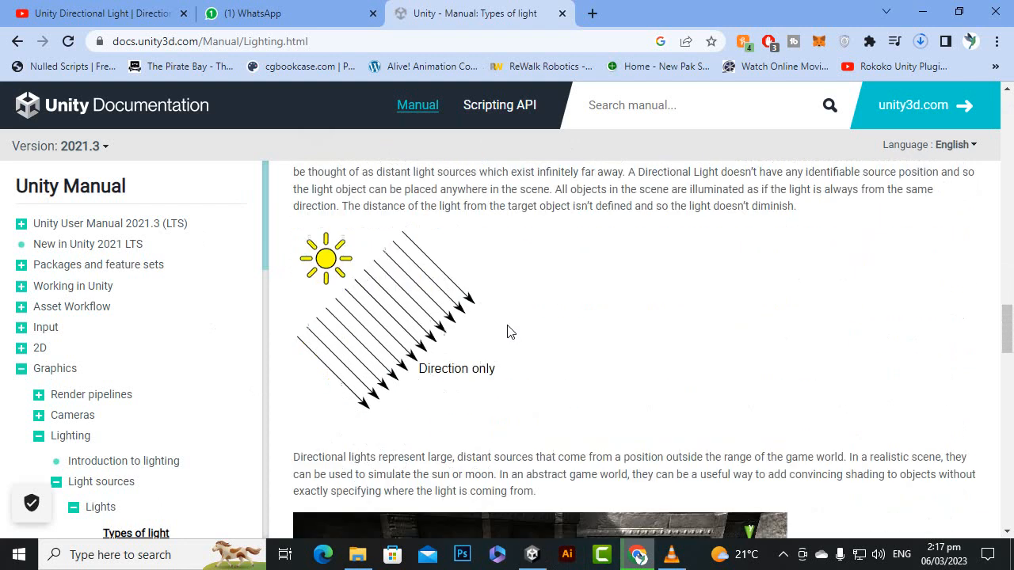
scroll(508, 332, "down", 6)
scroll(507, 333, "down", 15)
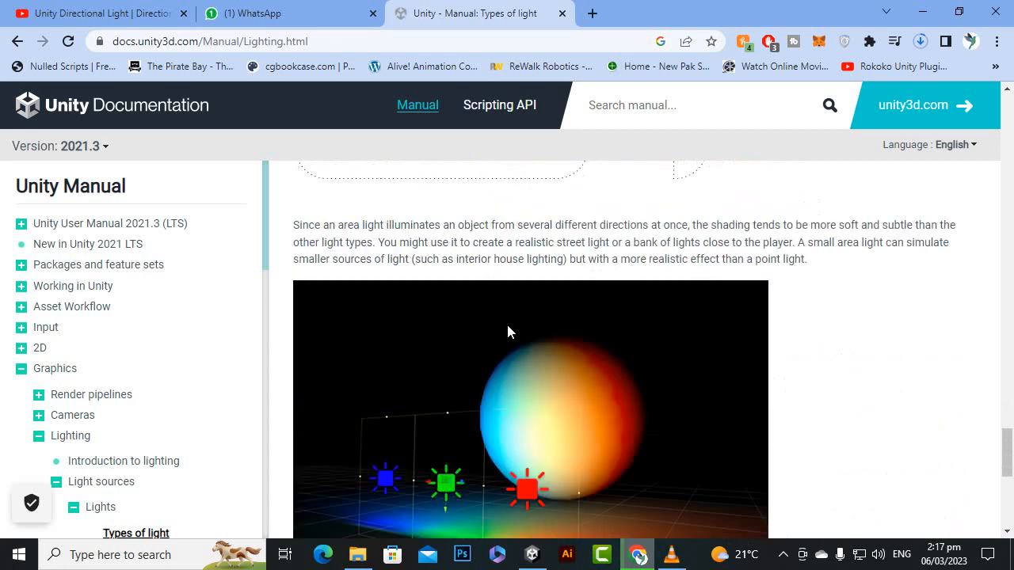
scroll(507, 328, "down", 2)
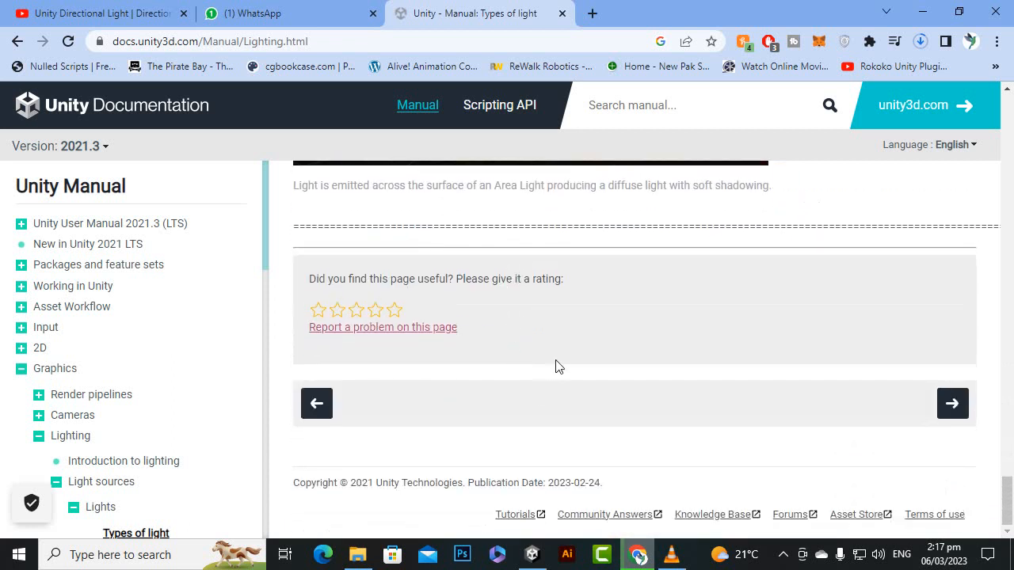
Step: Switch to the Unity editor and add a Plane 3D object to SampleScene
left_click(532, 554)
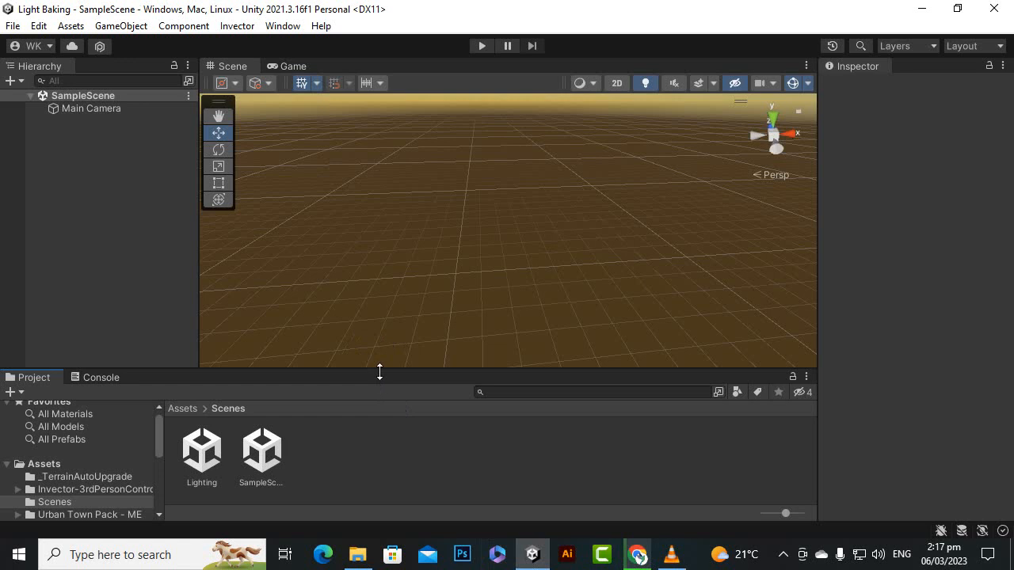
left_click_drag(380, 371, 378, 375)
right_click(121, 159)
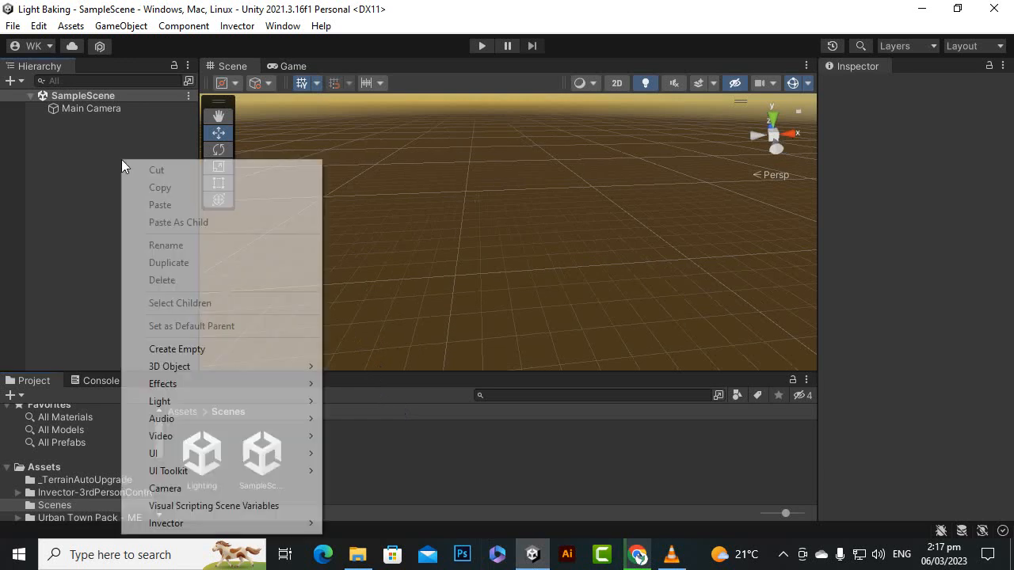
mouse_move(184, 366)
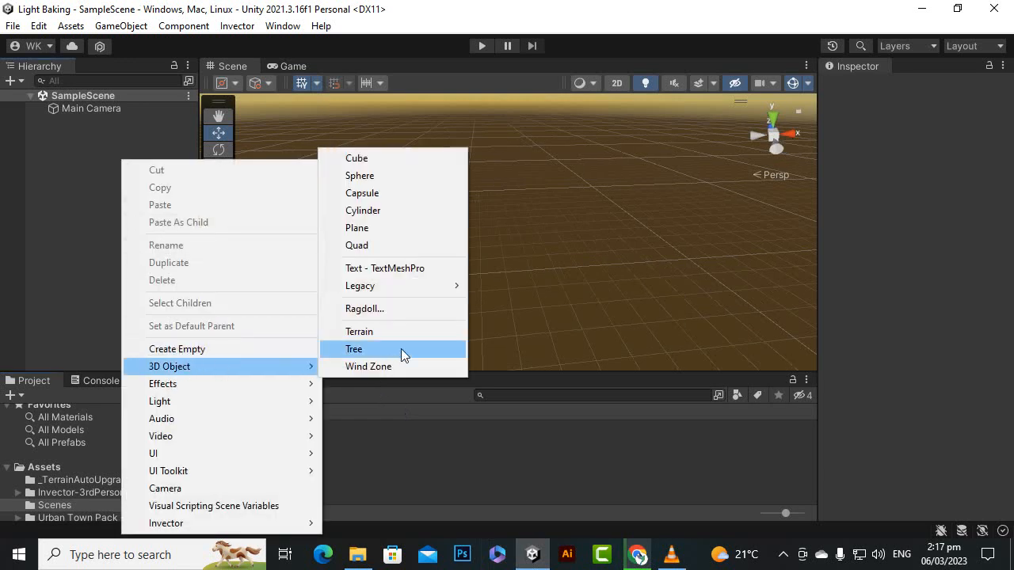
left_click(395, 233)
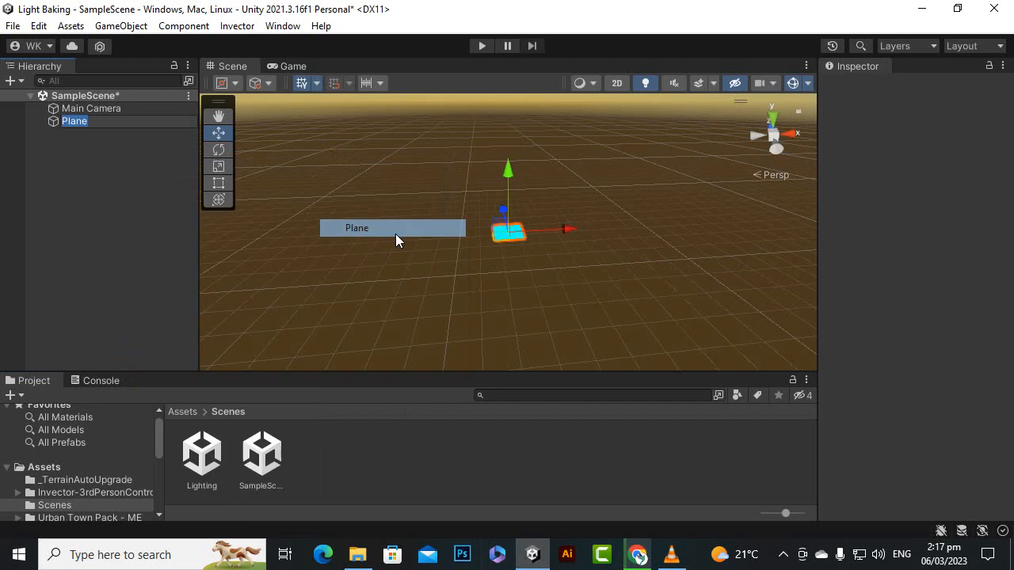
Step: Scale the Plane uniformly to about 9.08 on all axes and deselect it
left_click(231, 170)
left_click_drag(501, 238, 54, 59)
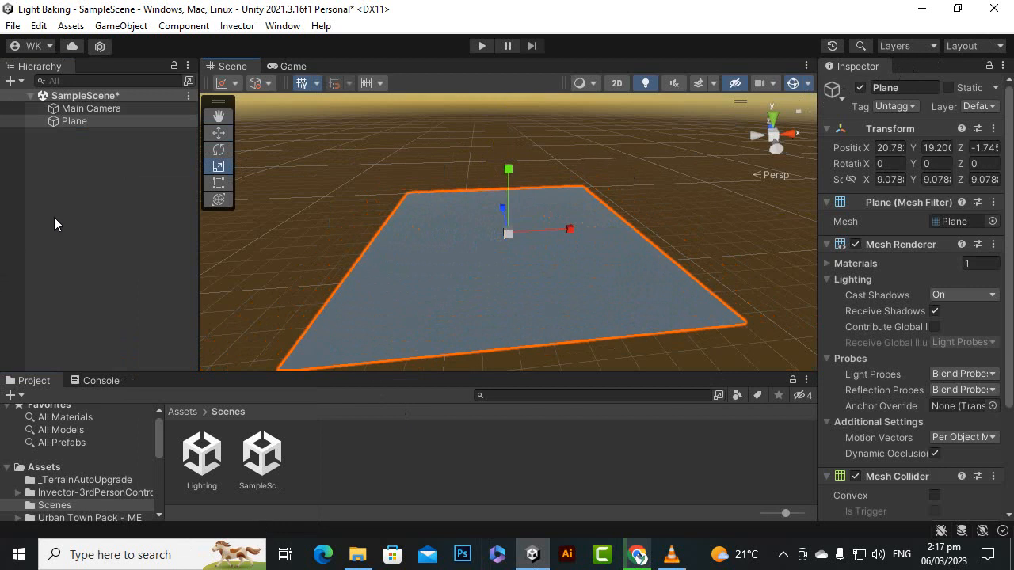
left_click(94, 194)
Step: Add a Capsule 3D object to the scene and scale it uniformly to about 3.395 on all axes
right_click(89, 146)
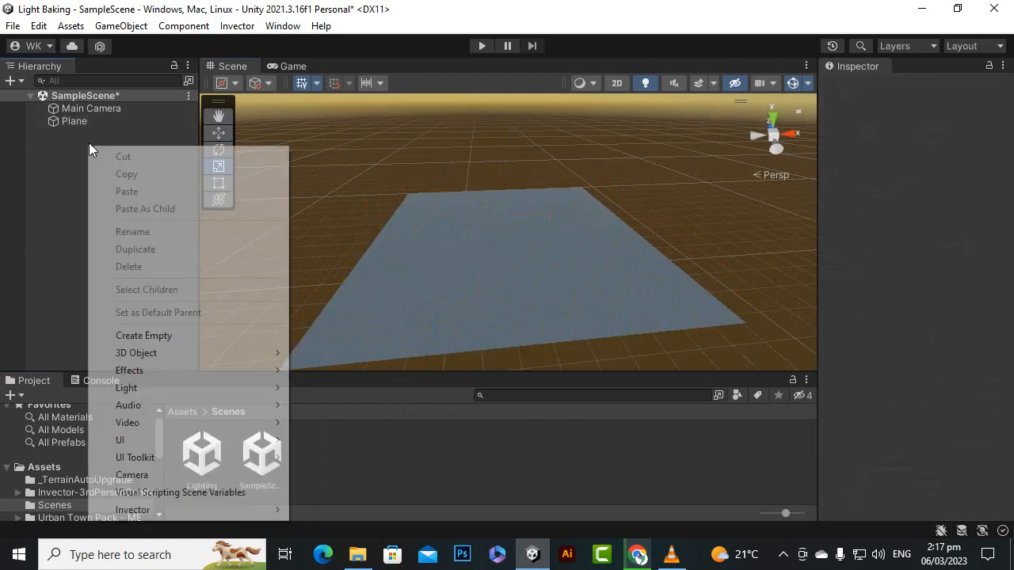
mouse_move(215, 353)
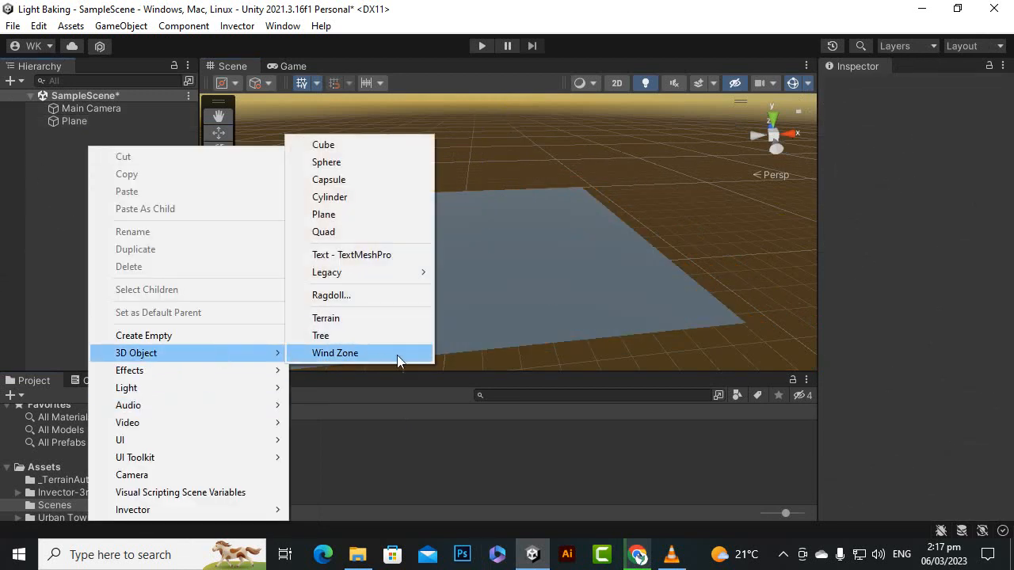
left_click(349, 179)
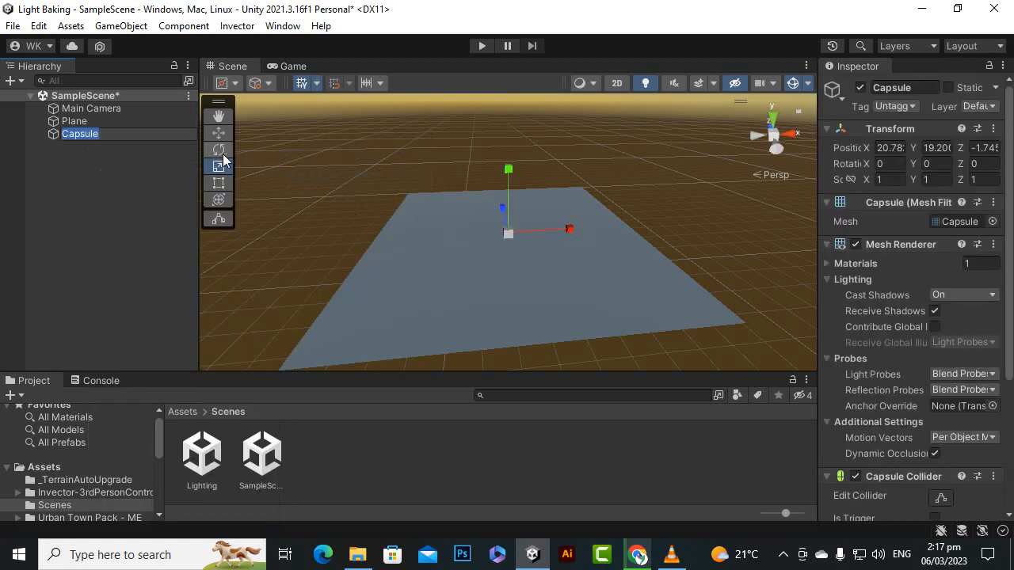
left_click_drag(513, 232, 609, 147)
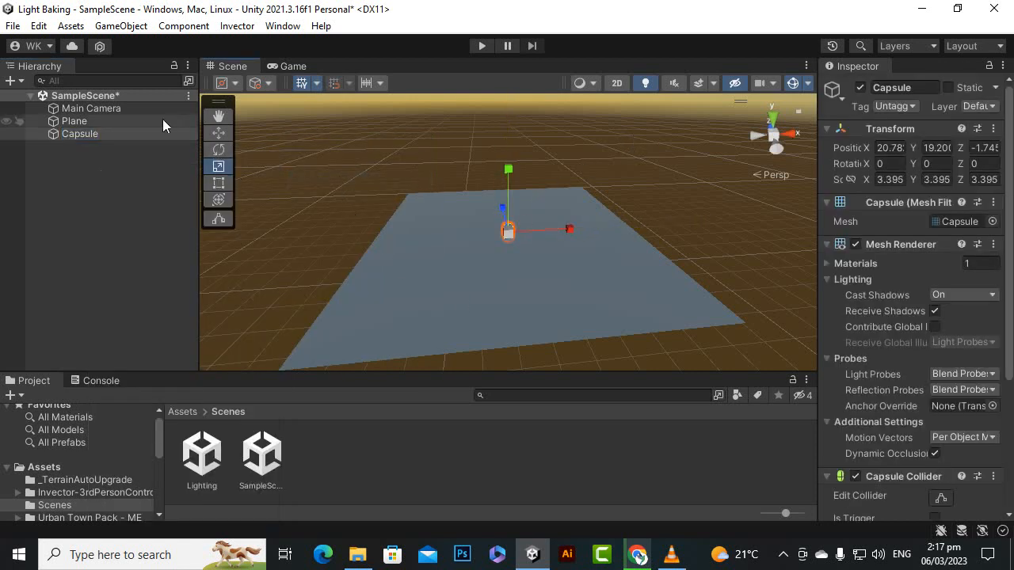
Step: Raise the Capsule along the Y axis to about 21.83 so it stands on the Plane, and deselect it
left_click(225, 136)
scroll(575, 252, "up", 5)
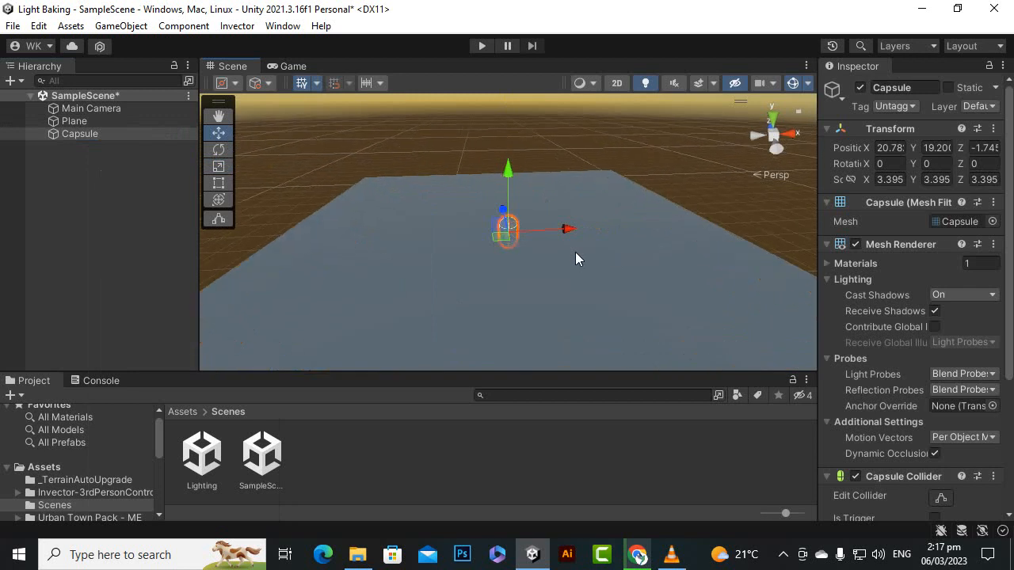
scroll(575, 252, "up", 3)
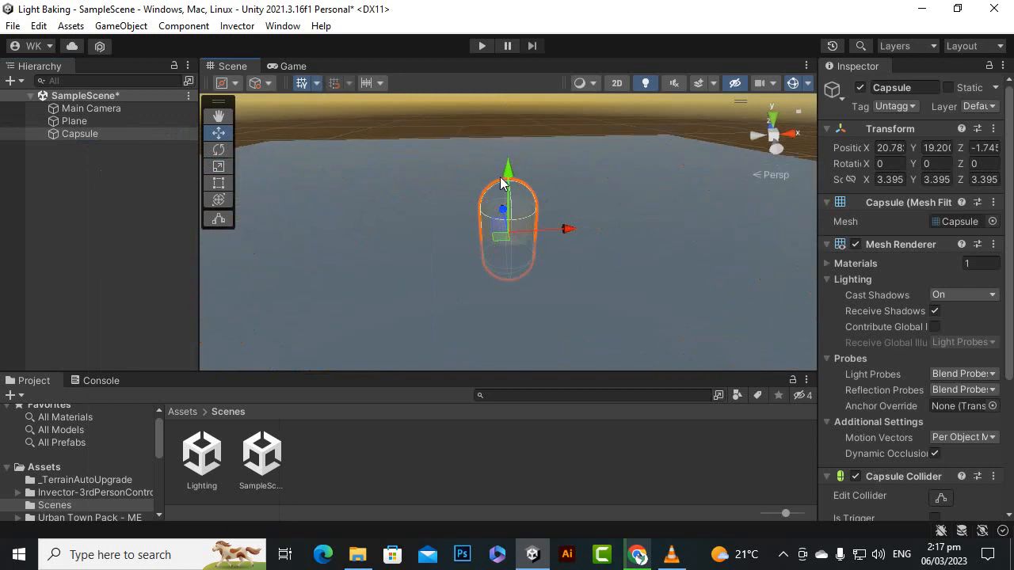
left_click_drag(507, 168, 499, 122)
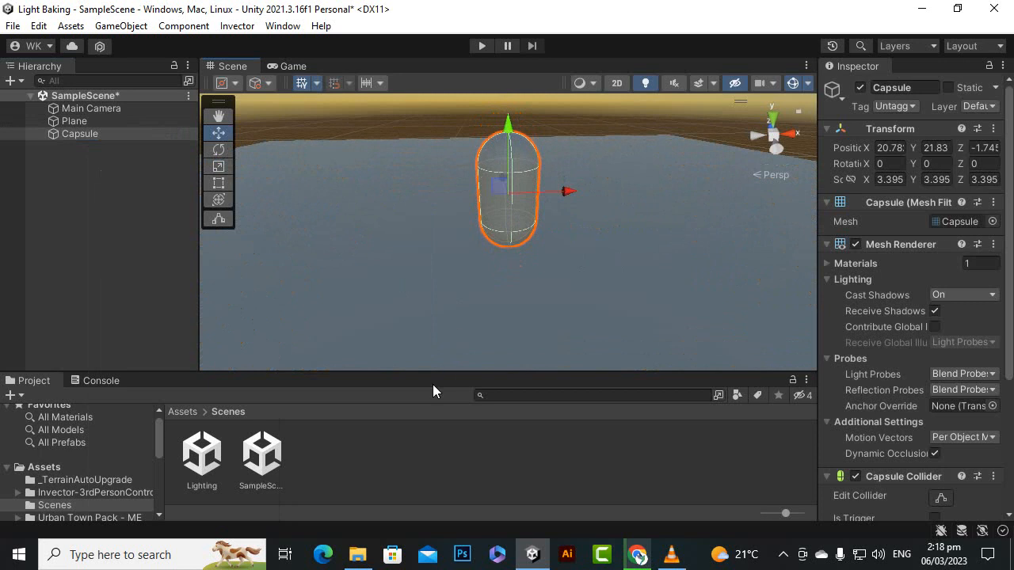
left_click(412, 492)
left_click(506, 225)
left_click(386, 468)
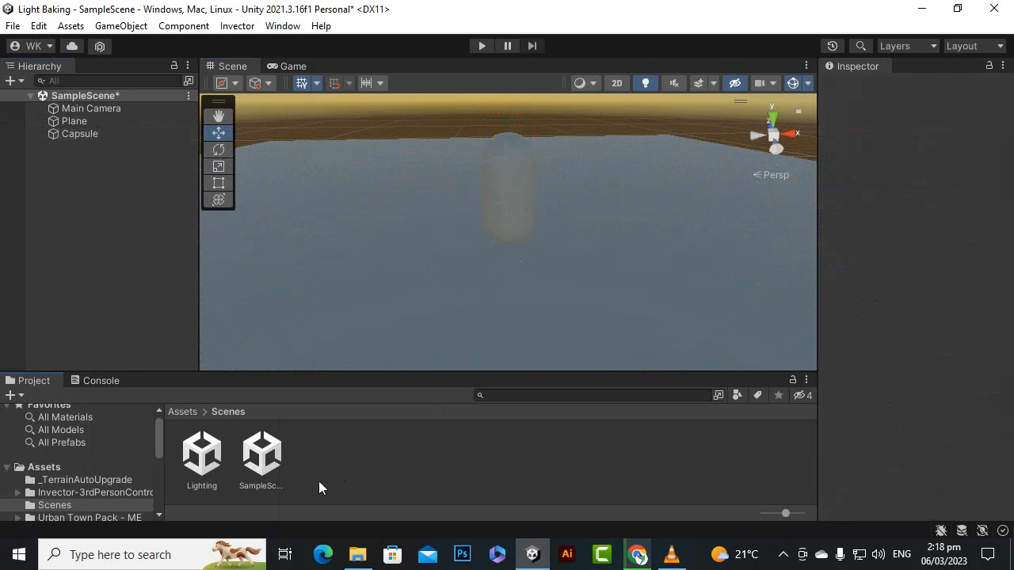
Step: Create a new material named "capsule" in the Scenes folder
right_click(436, 499)
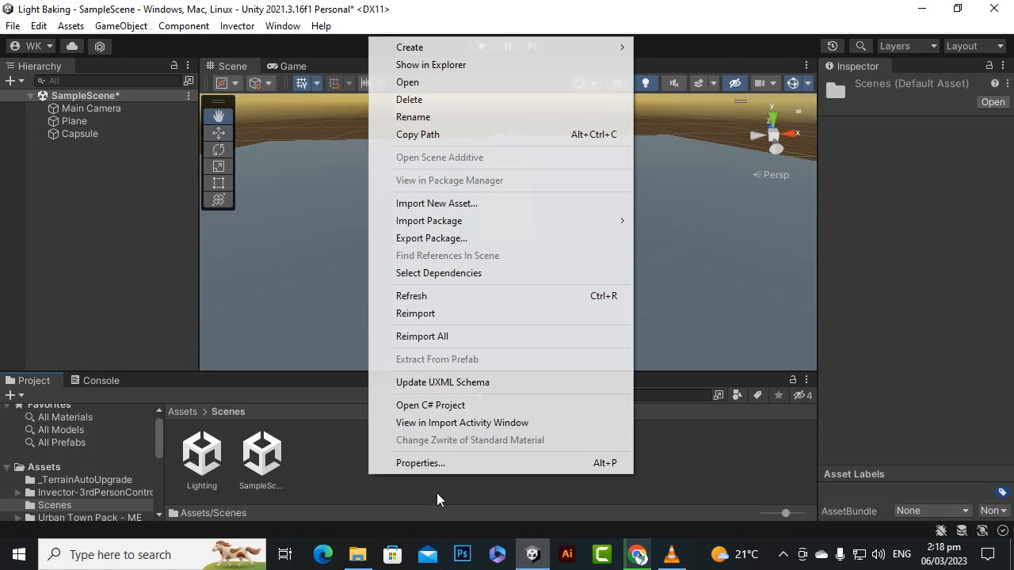
mouse_move(524, 52)
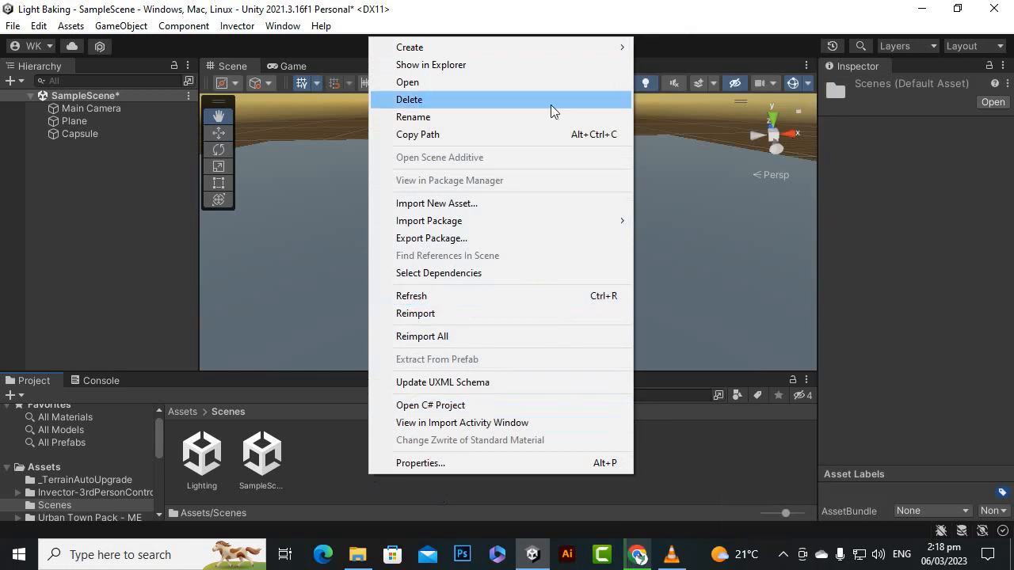
mouse_move(550, 53)
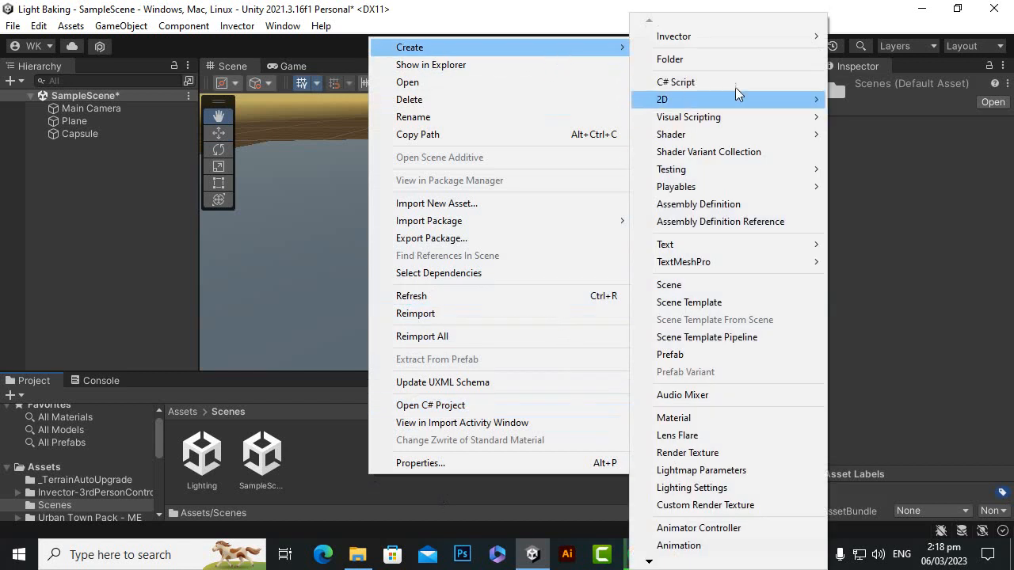
left_click(739, 412)
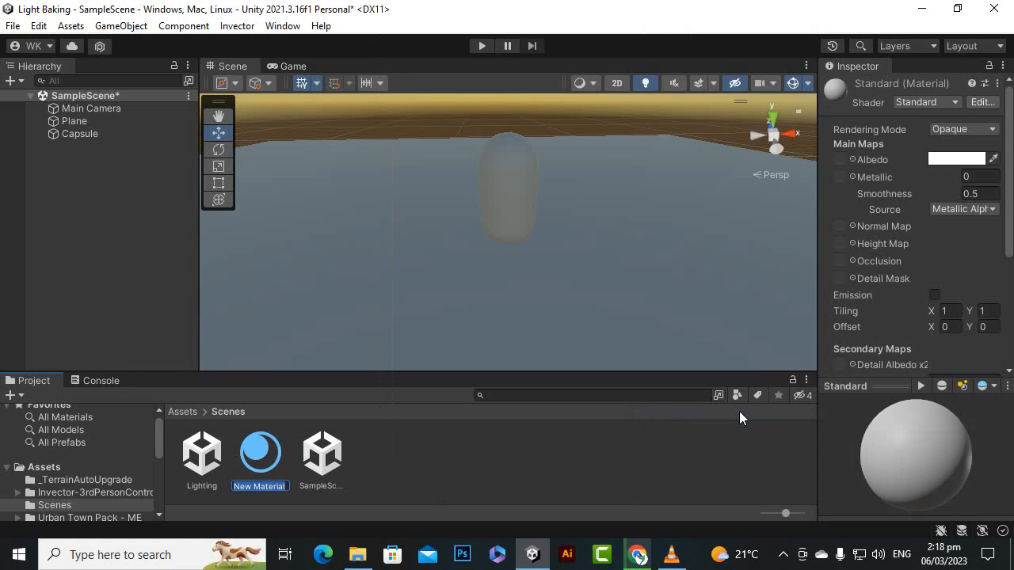
type("capsule")
key("Return")
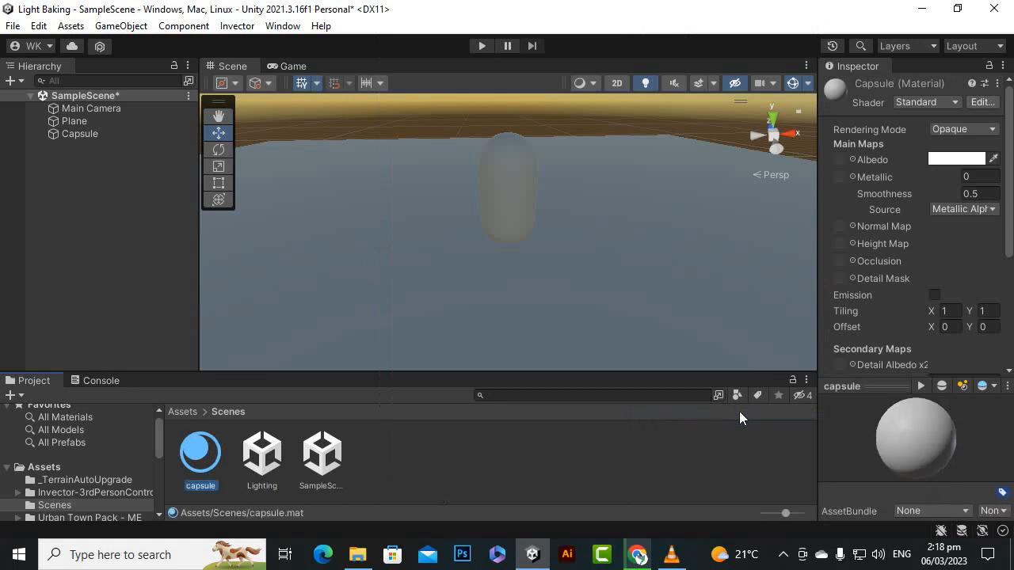
Step: Assign the capsule material to the Capsule object and set the material's albedo colour to bright blue
left_click_drag(198, 448, 77, 135)
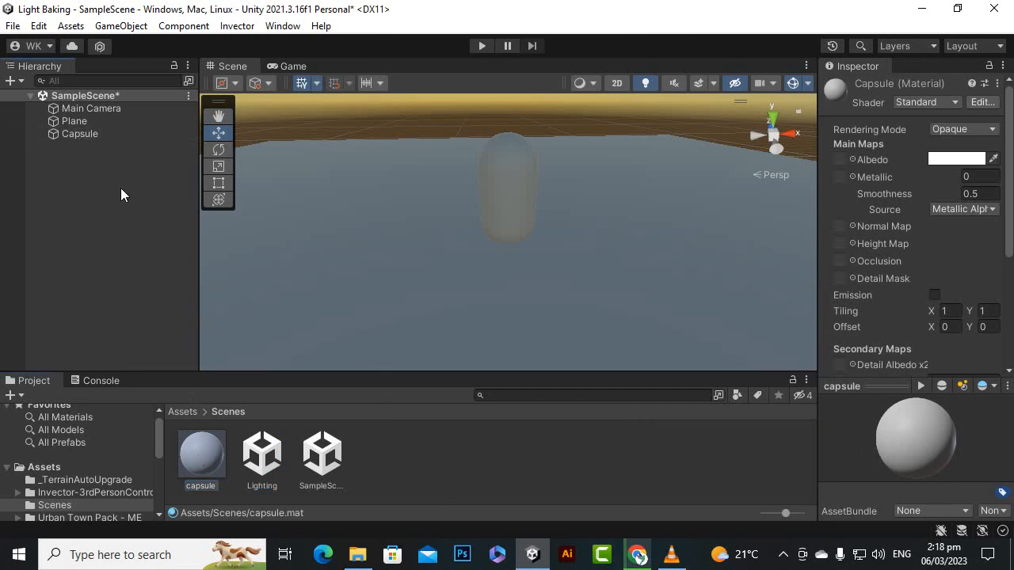
left_click(948, 162)
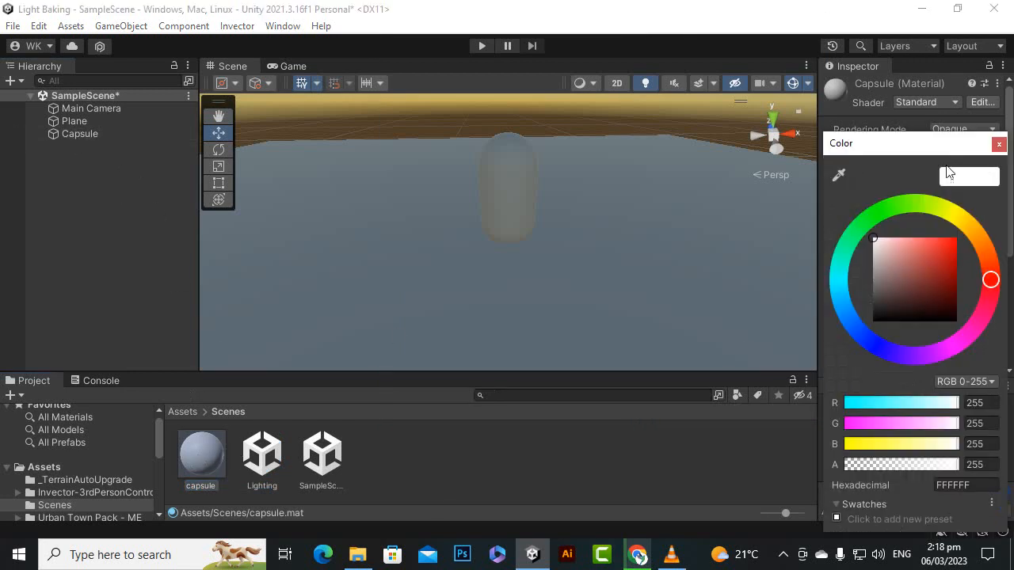
left_click_drag(900, 275, 977, 220)
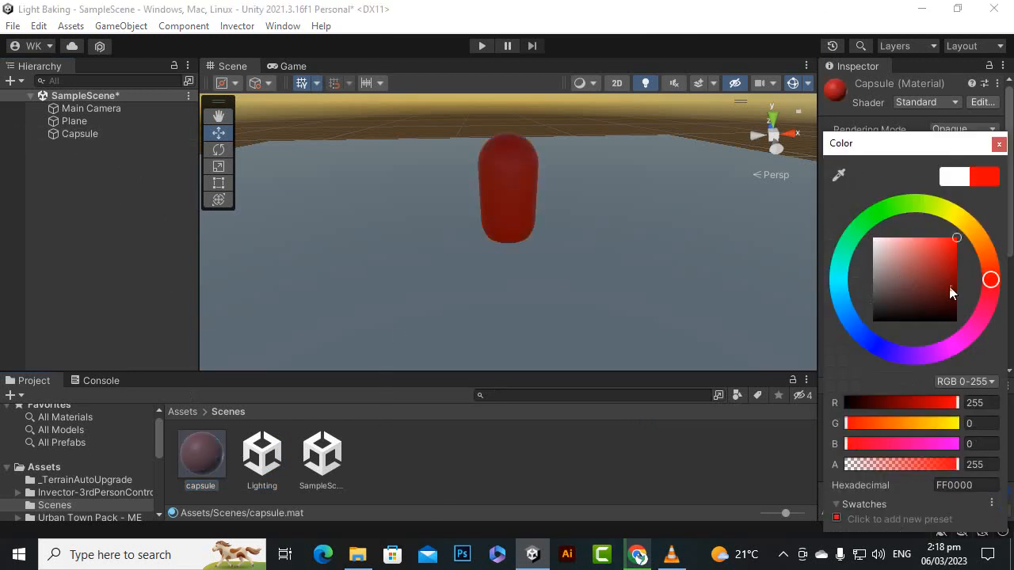
left_click_drag(863, 341, 848, 321)
left_click(999, 143)
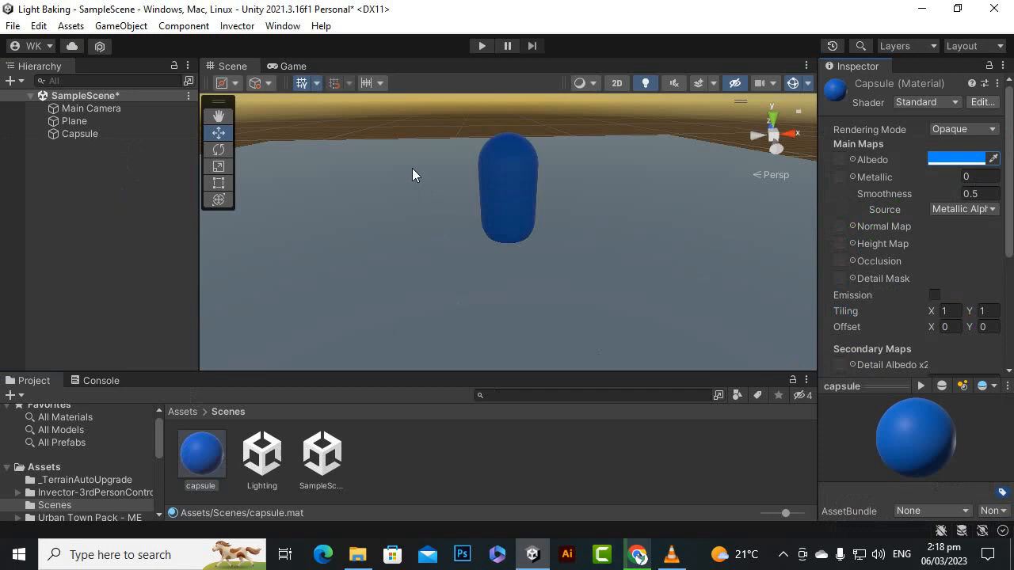
Step: Add a Directional Light to SampleScene and deselect it
scroll(413, 174, "down", 4)
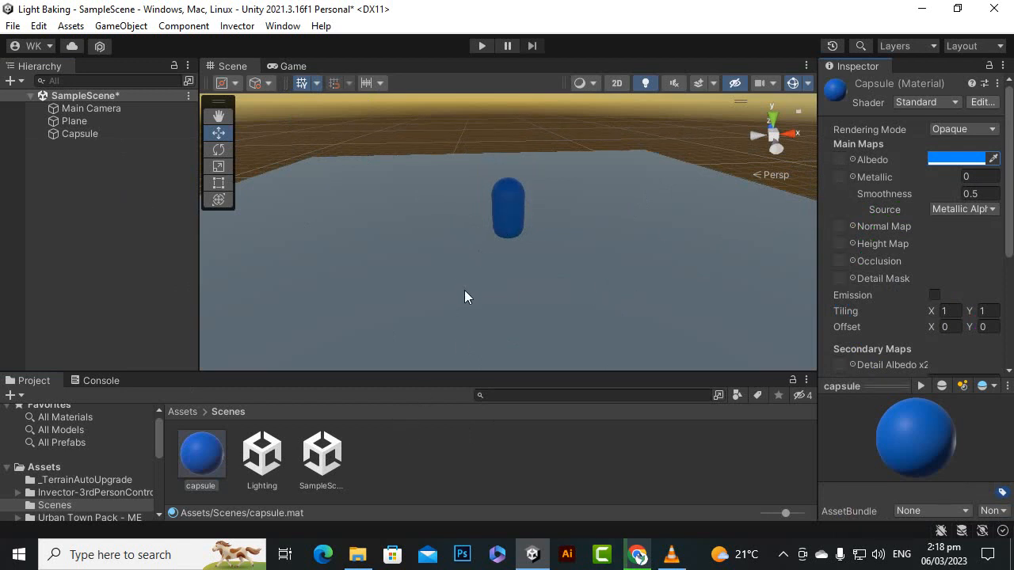
scroll(466, 285, "down", 8)
scroll(469, 271, "up", 5)
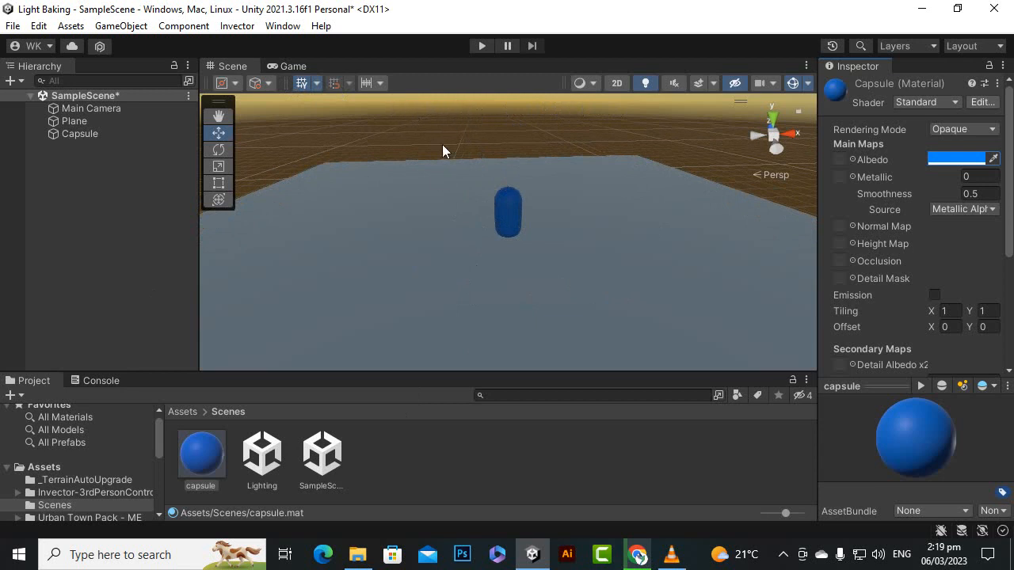
left_click(164, 168)
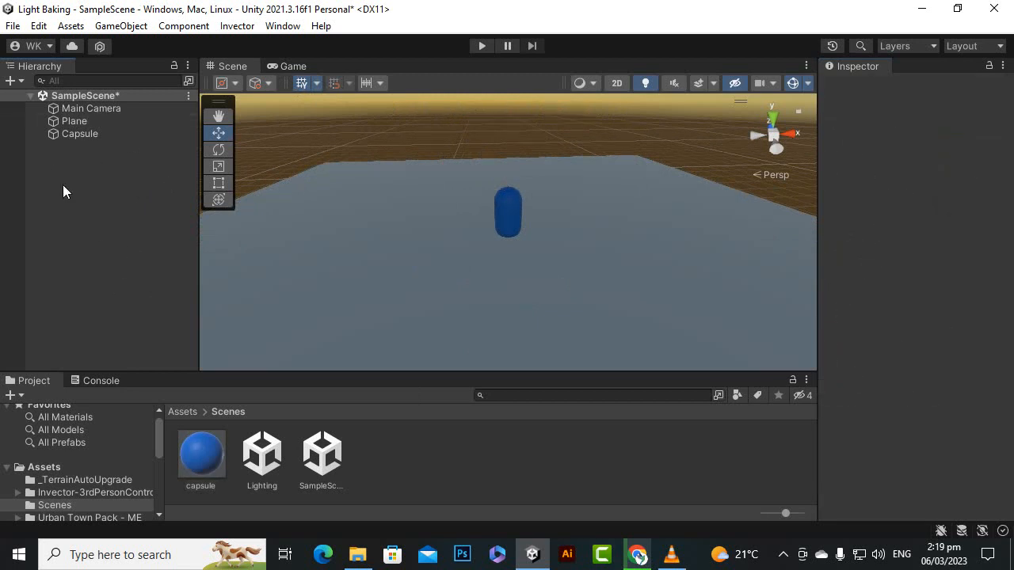
right_click(89, 181)
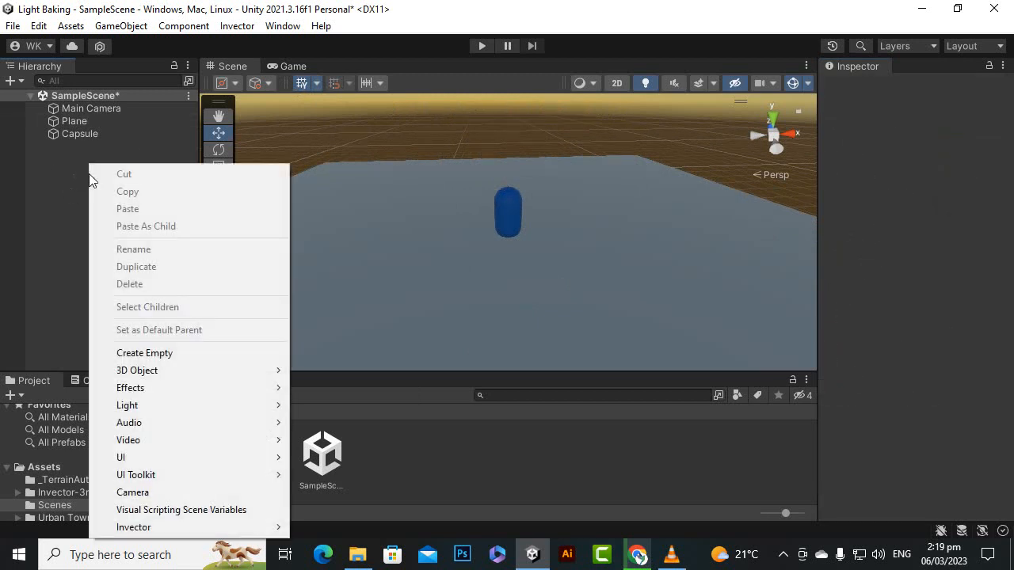
mouse_move(158, 404)
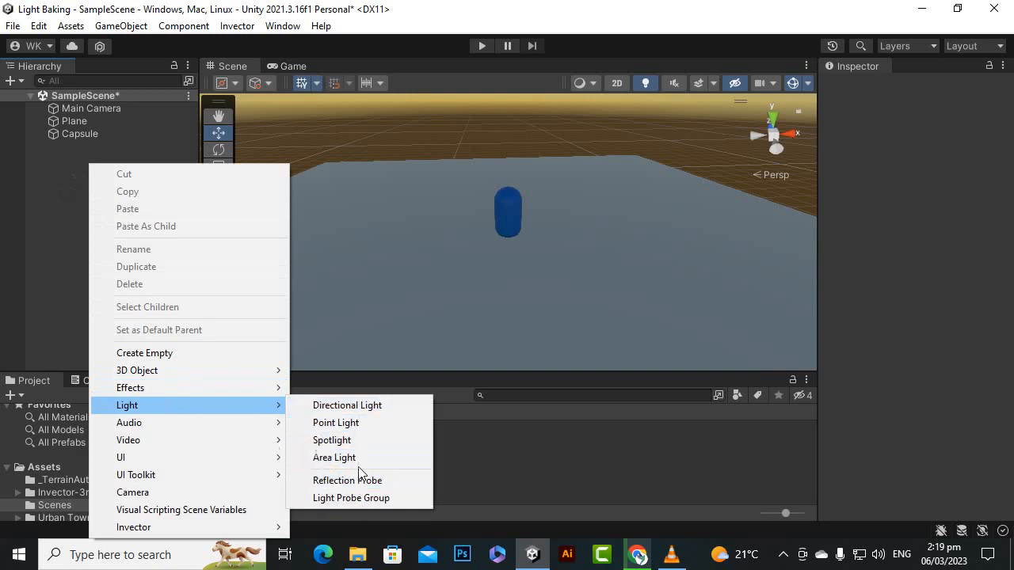
left_click(369, 412)
left_click(112, 275)
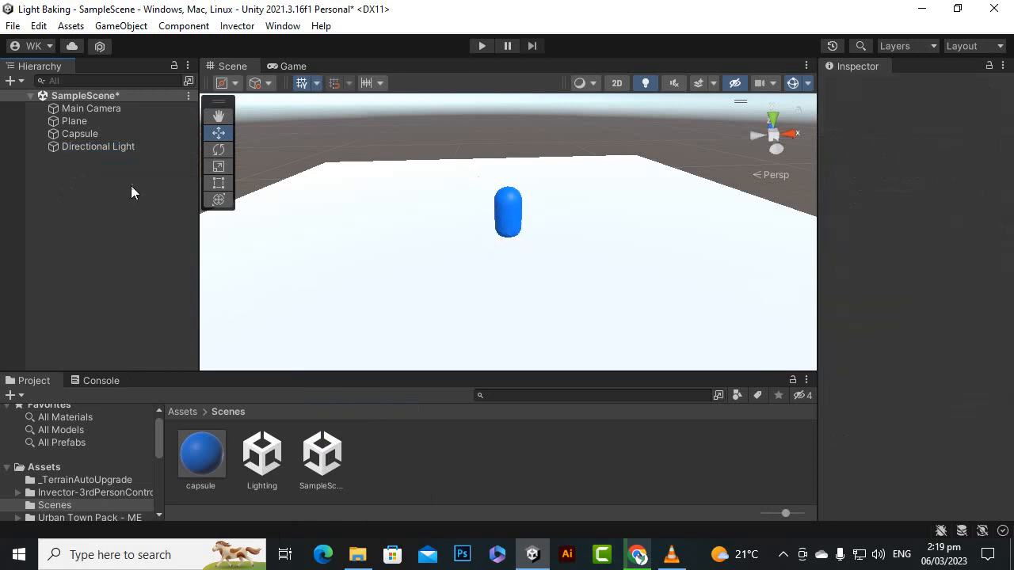
Step: Widen the Inspector and remove the Light component from the Directional Light object
left_click(132, 148)
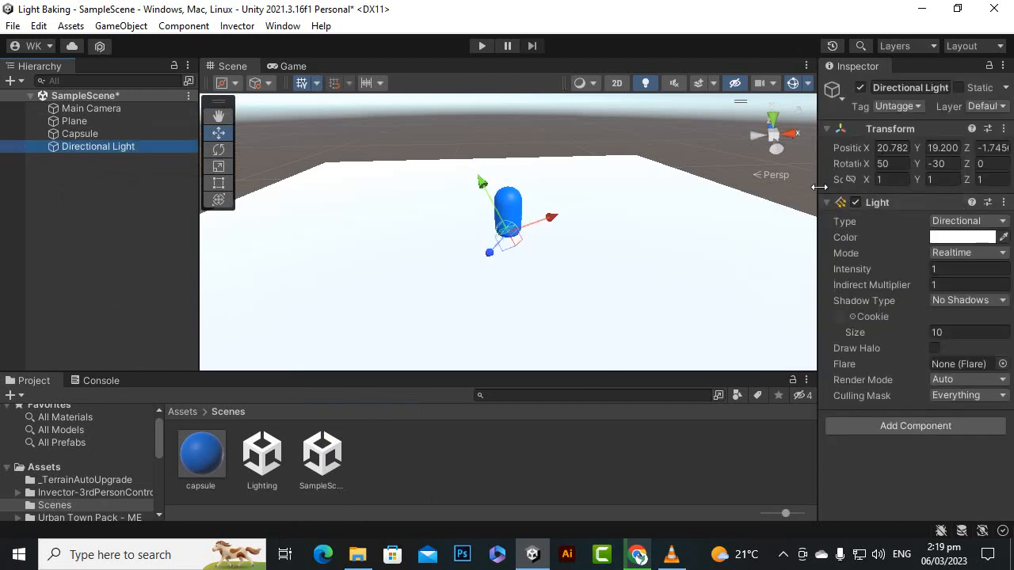
left_click_drag(819, 187, 789, 188)
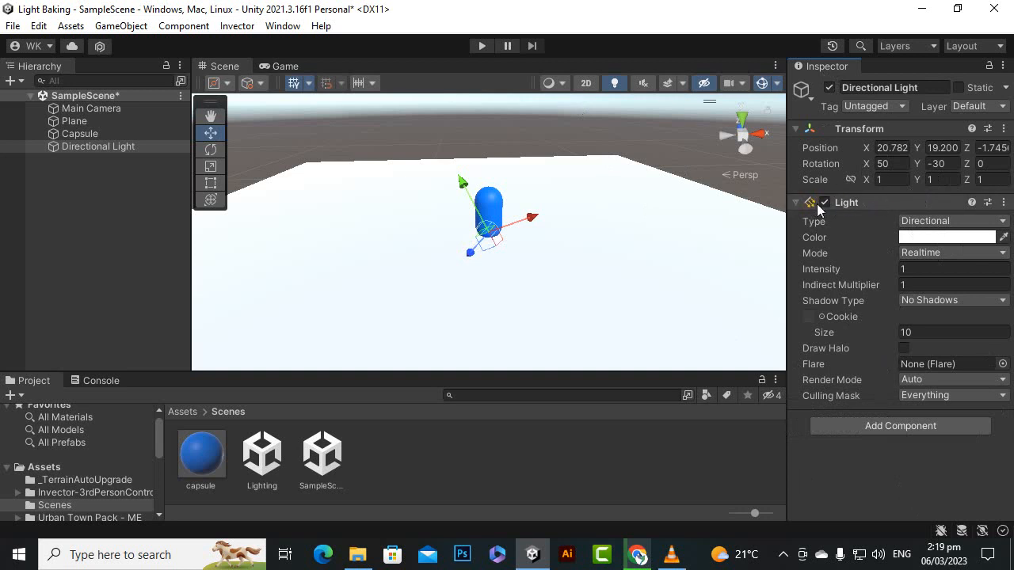
left_click(1002, 202)
left_click(968, 243)
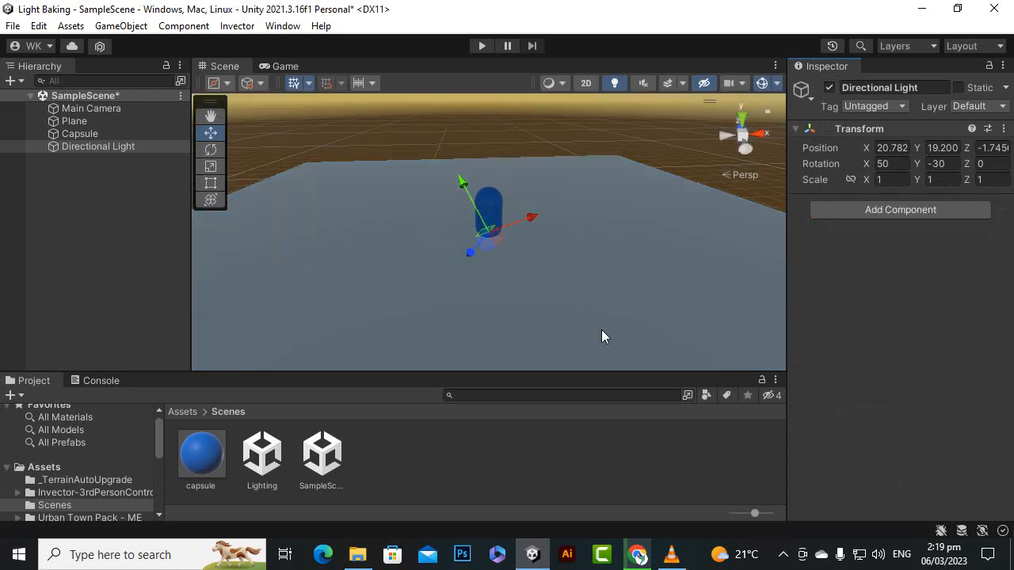
Step: Delete the Directional Light object from the scene
left_click(79, 133)
left_click(86, 147)
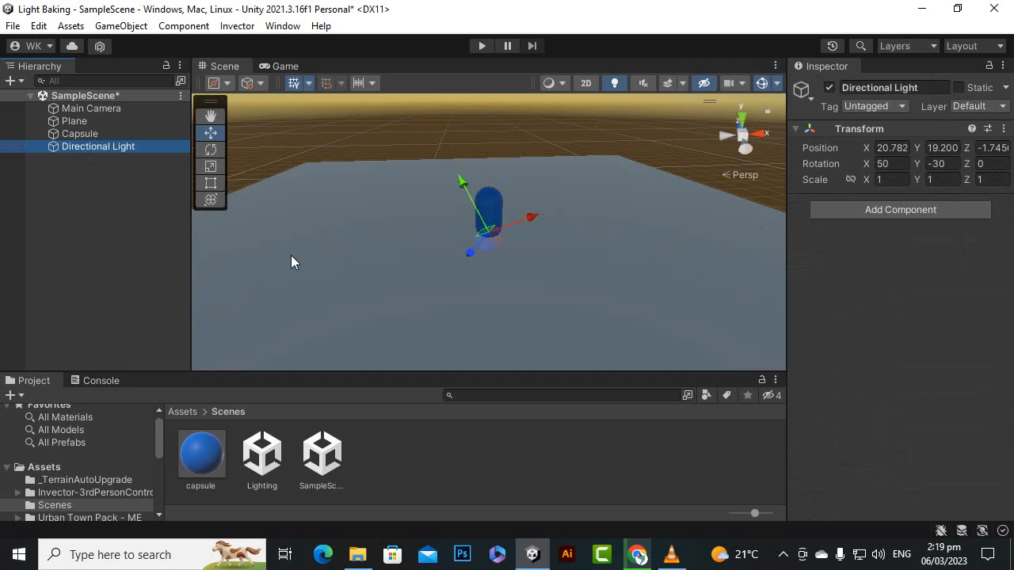
left_click(128, 222)
left_click(138, 149)
key("Delete")
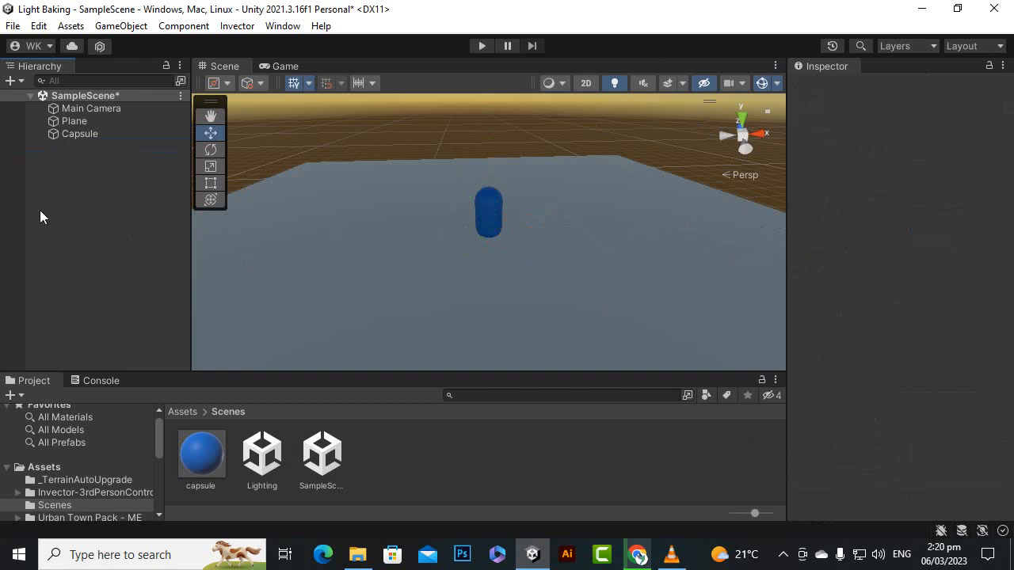
Step: Create an empty GameObject in SampleScene and name it "Sun"
right_click(90, 160)
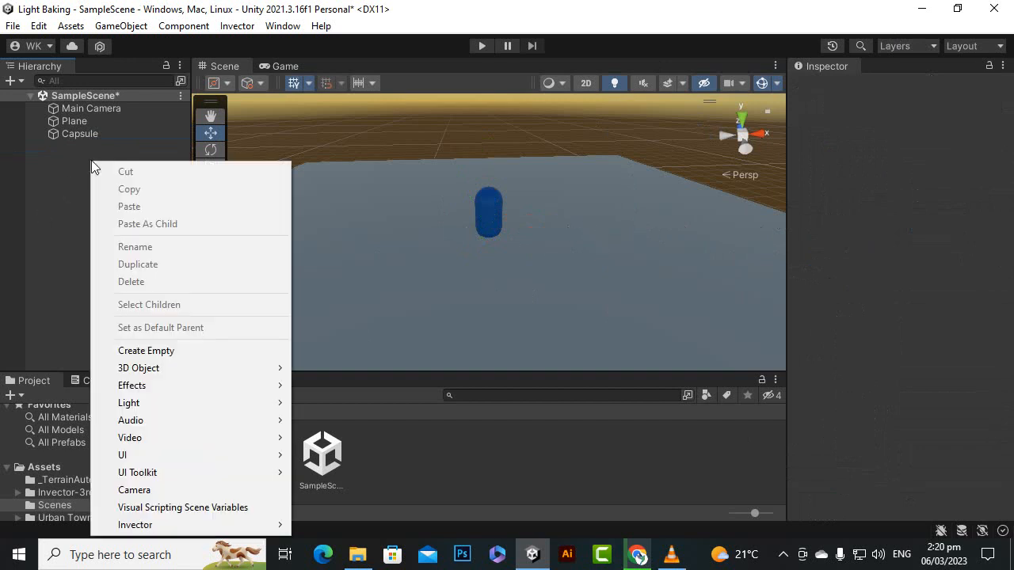
left_click(135, 354)
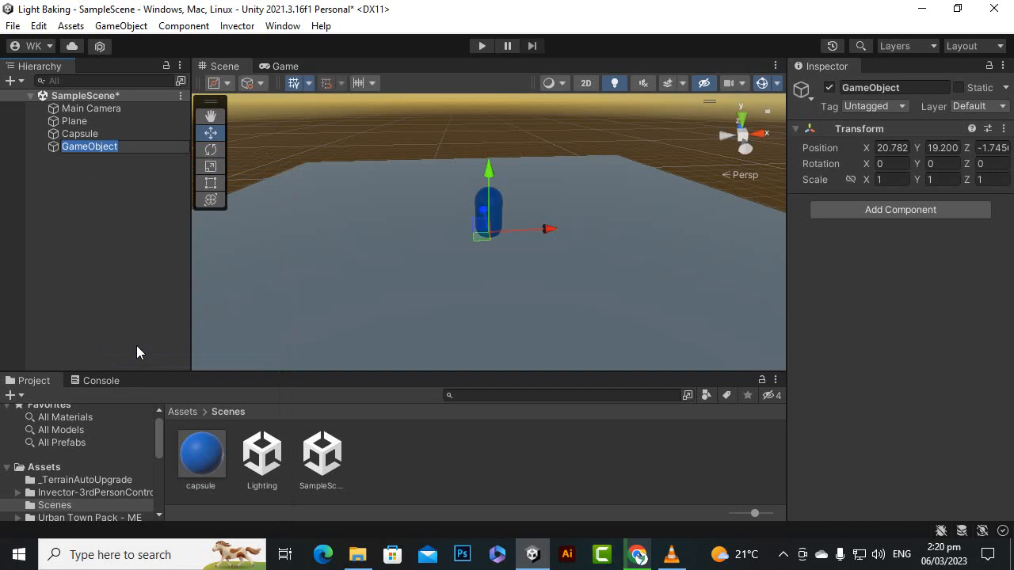
type("S")
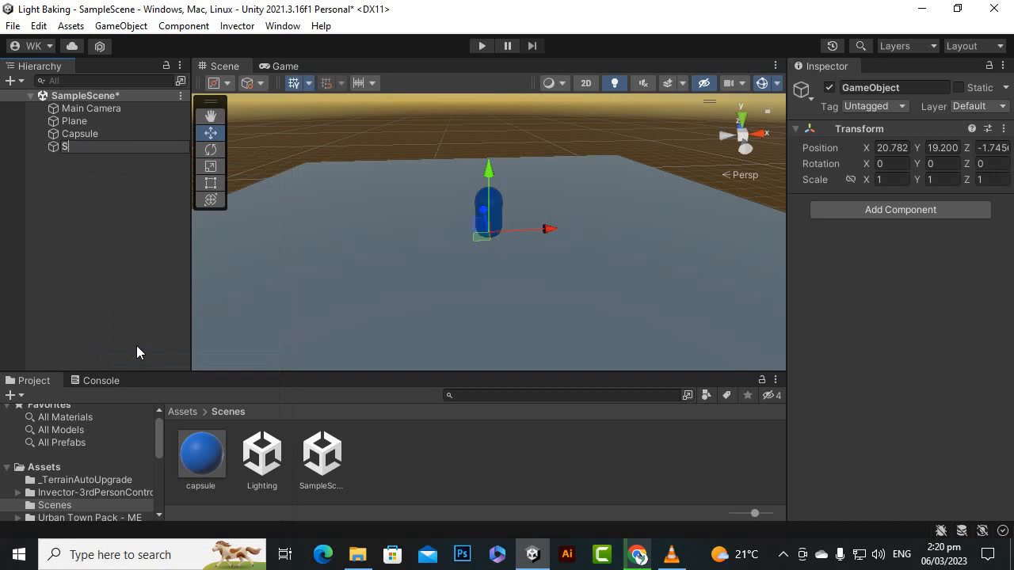
type("un")
key("Return")
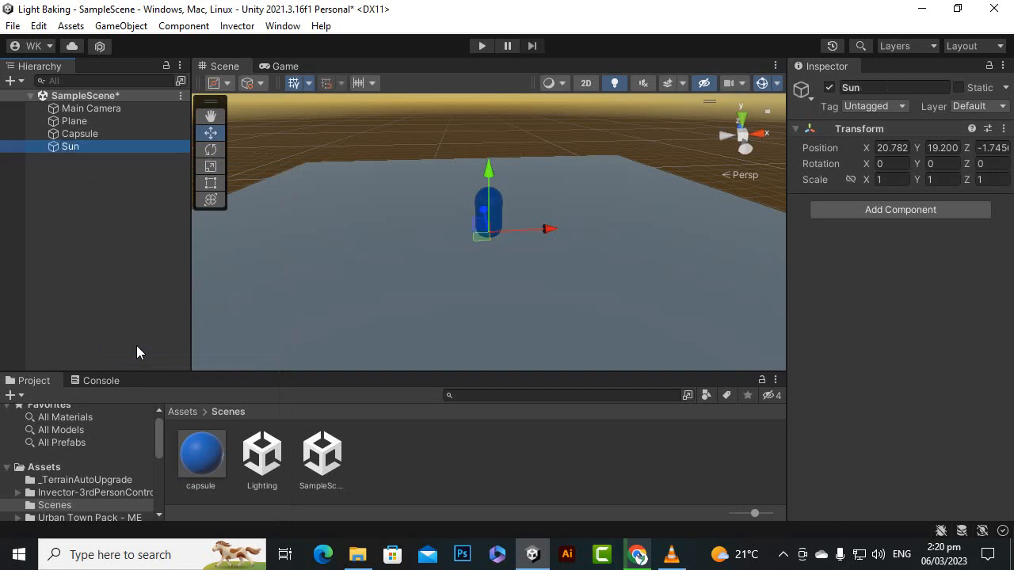
Step: Add a Light component to the Sun object
left_click(867, 216)
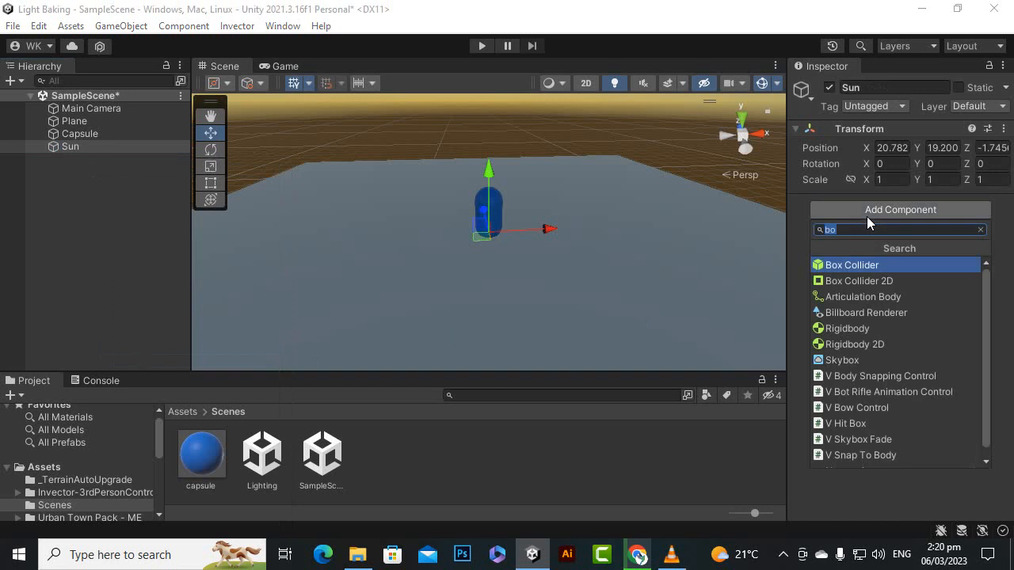
type("dir")
key("BackSpace")
key("BackSpace")
key("BackSpace")
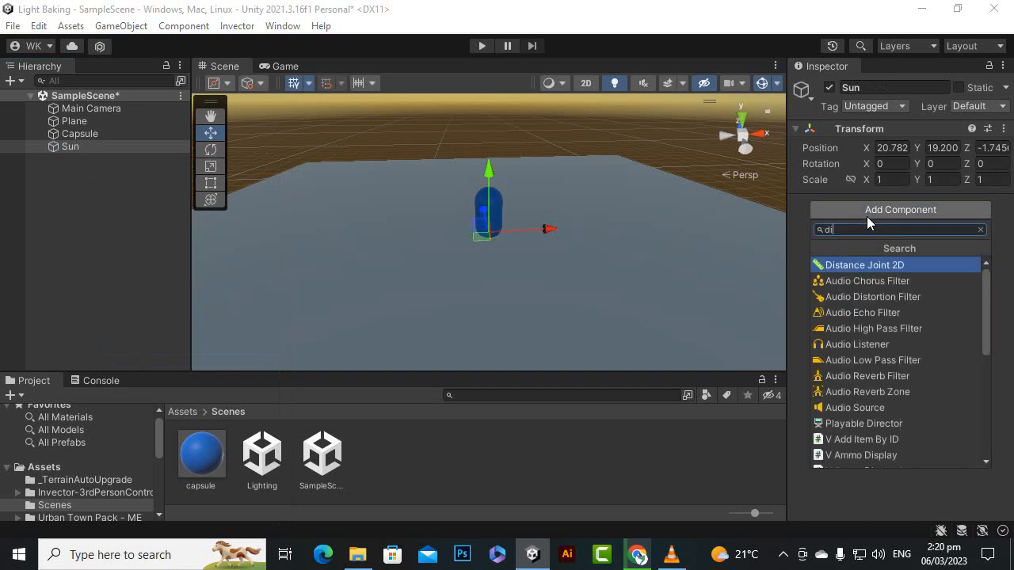
type("li")
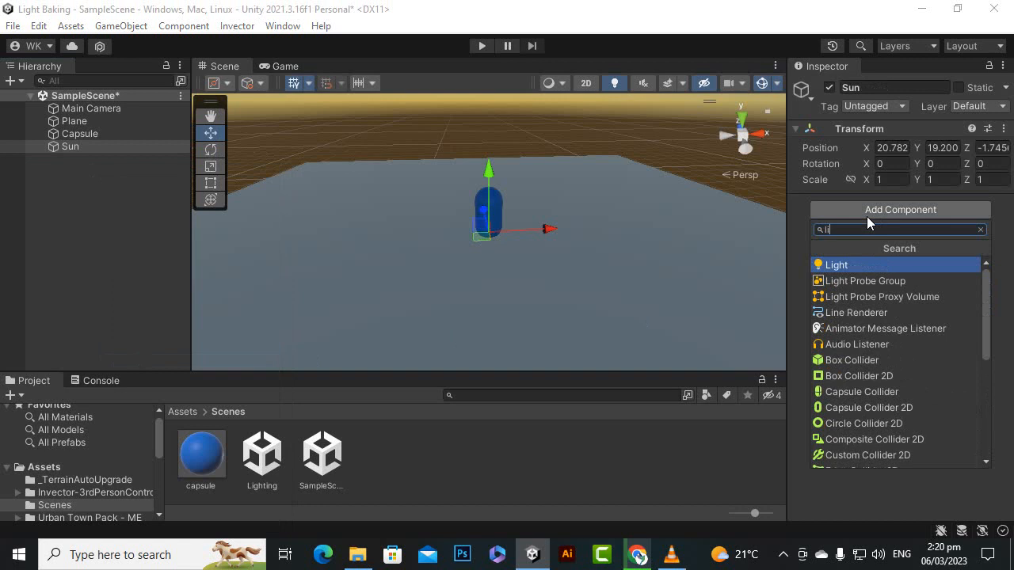
left_click(873, 268)
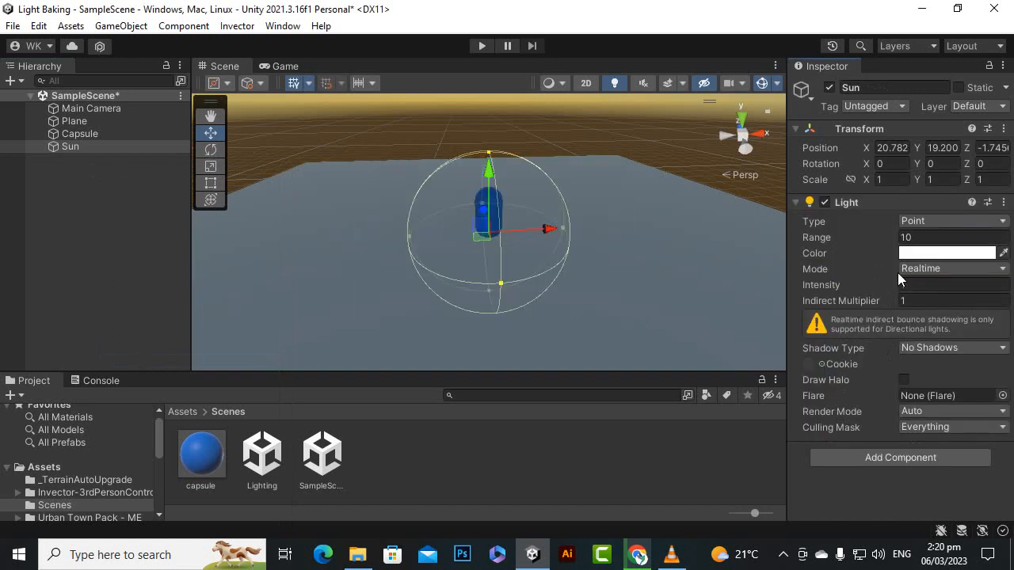
Step: Switch the Sun's light type to Area (baked only) and from there to Directional
scroll(418, 252, "up", 2)
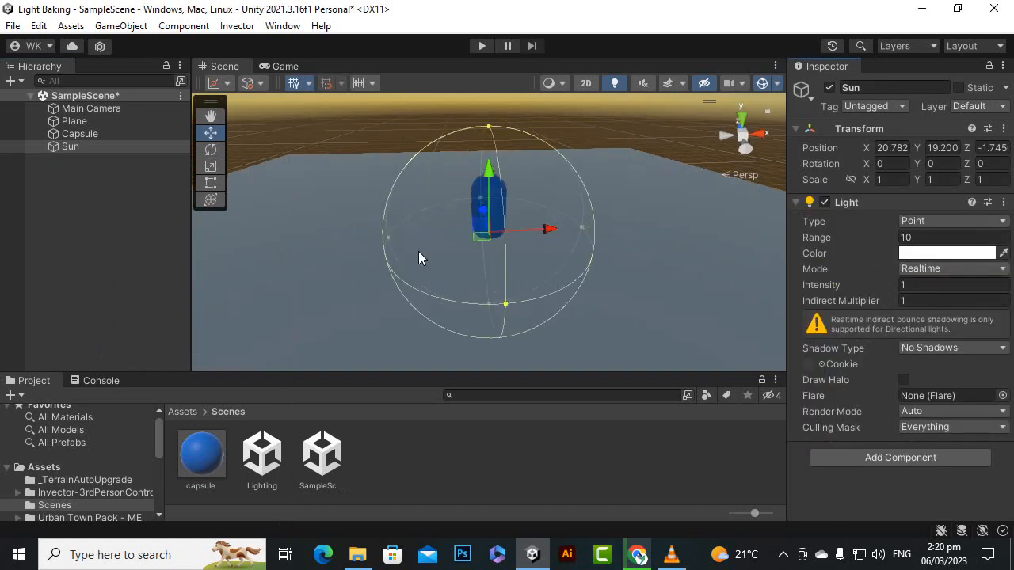
left_click(946, 221)
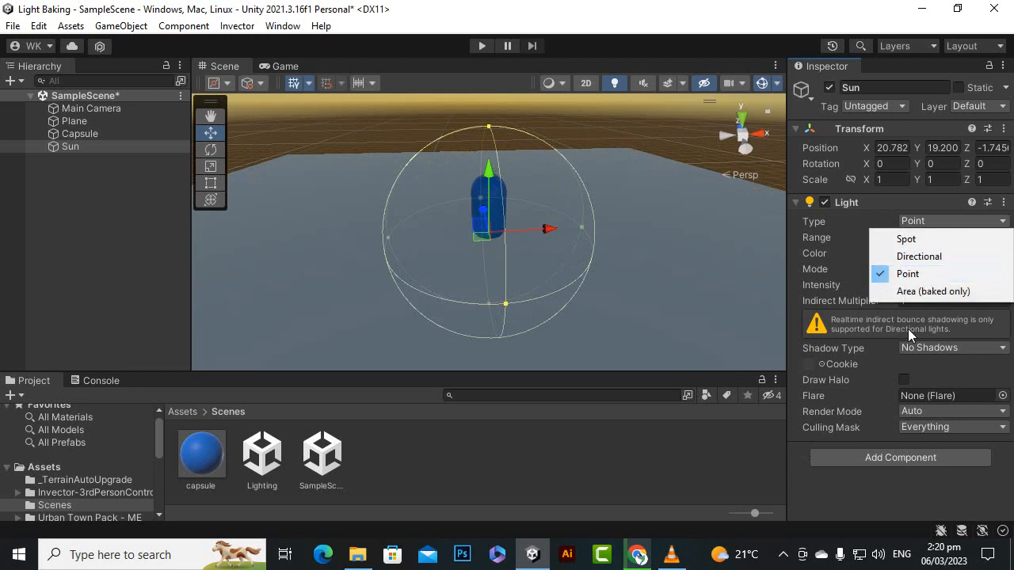
left_click(926, 292)
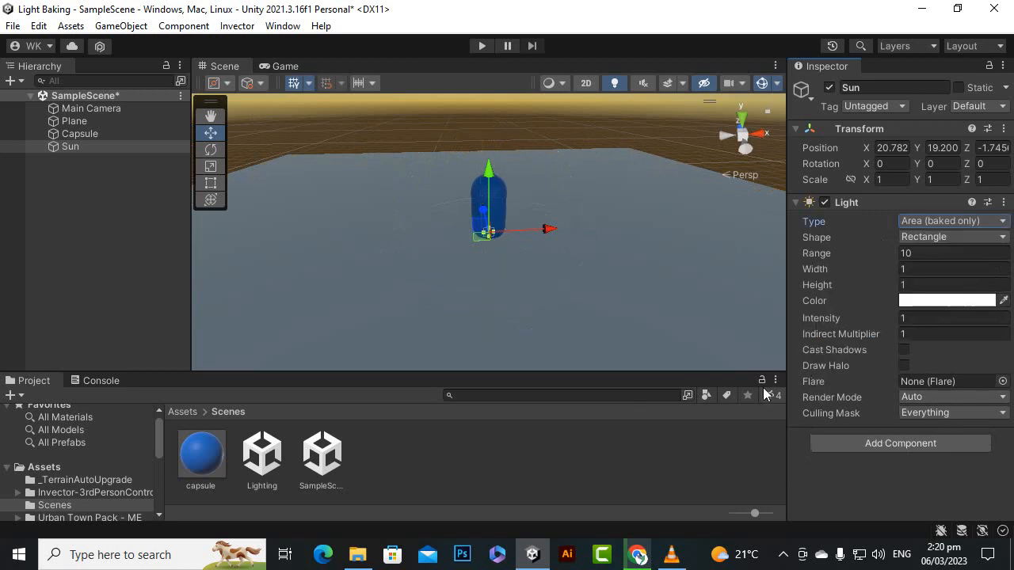
left_click(953, 223)
left_click(944, 253)
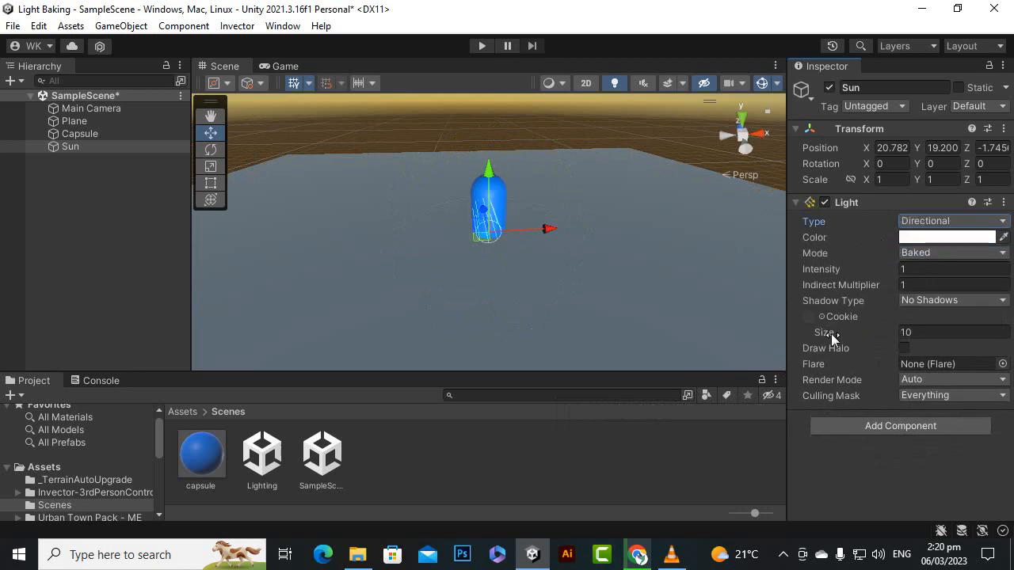
Step: Try the Spot type on the Sun's light and return it to Directional
left_click(960, 222)
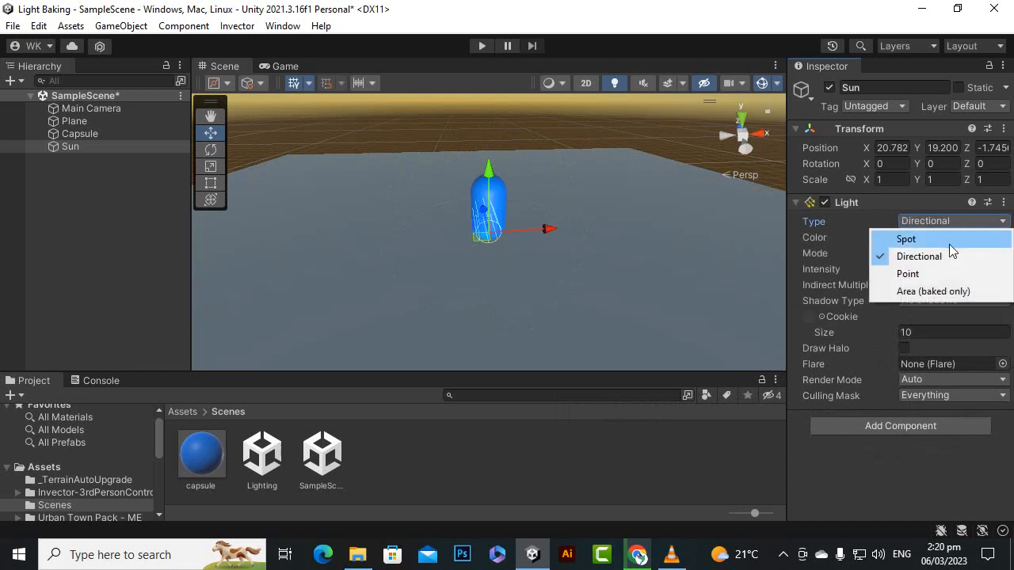
left_click(949, 243)
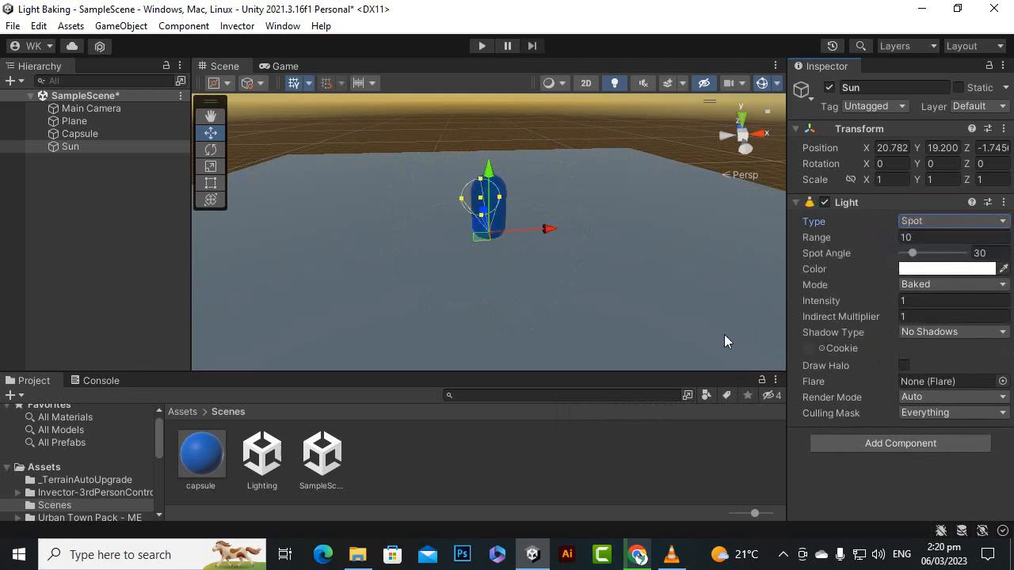
left_click(972, 222)
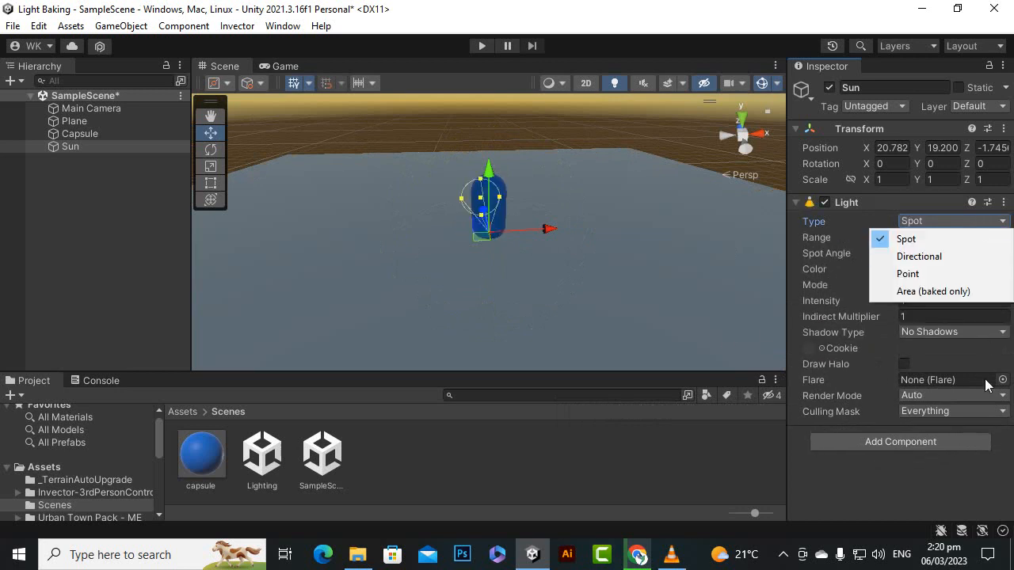
left_click(865, 482)
left_click(936, 215)
left_click(936, 255)
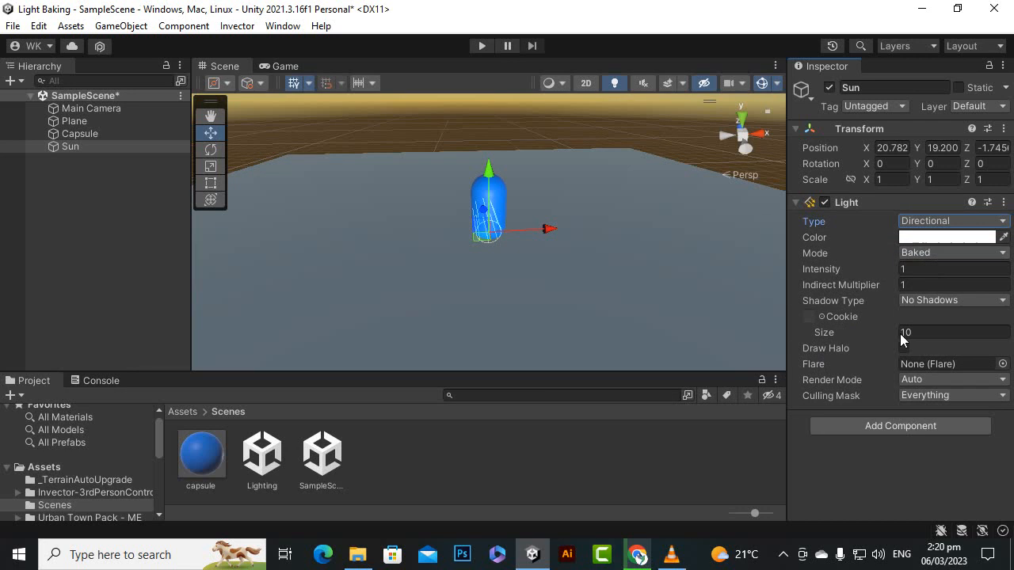
left_click(164, 205)
left_click(94, 146)
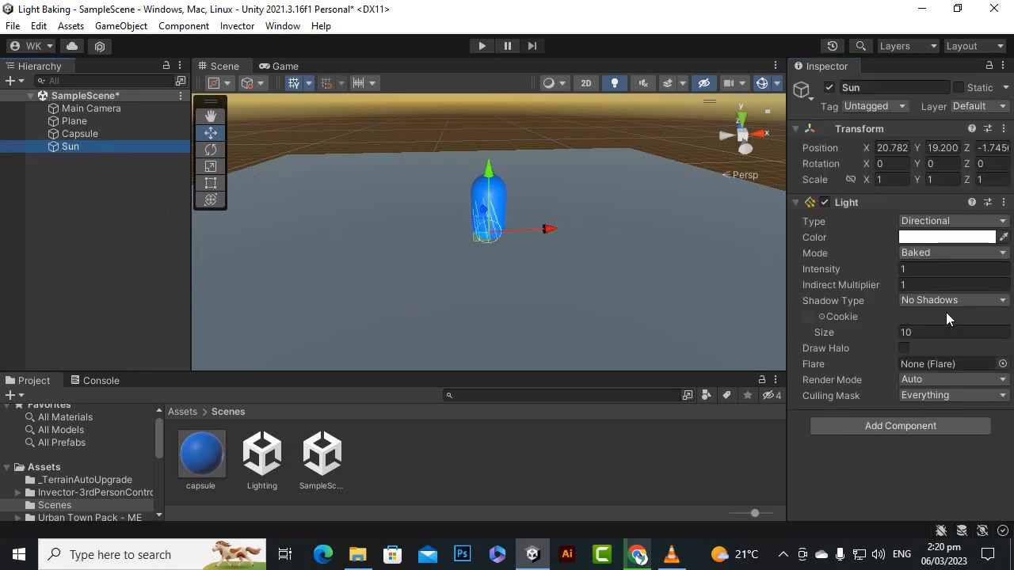
left_click(923, 222)
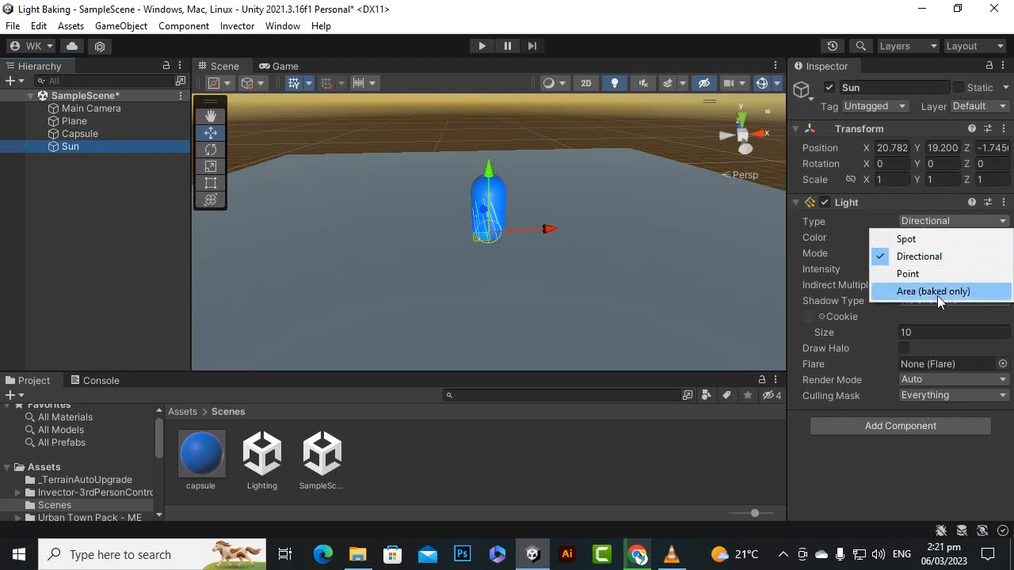
left_click(590, 16)
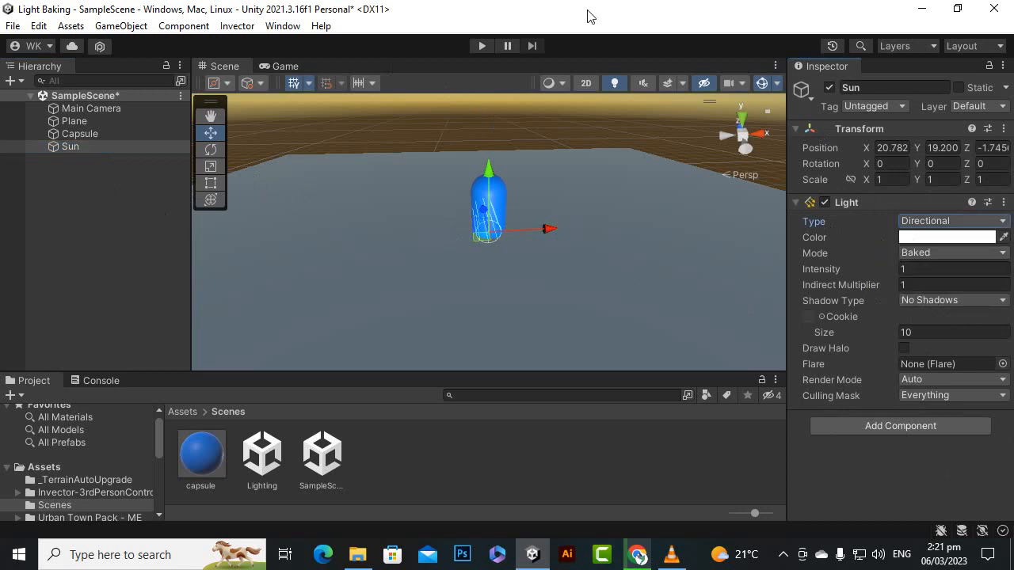
left_click(120, 200)
left_click(91, 146)
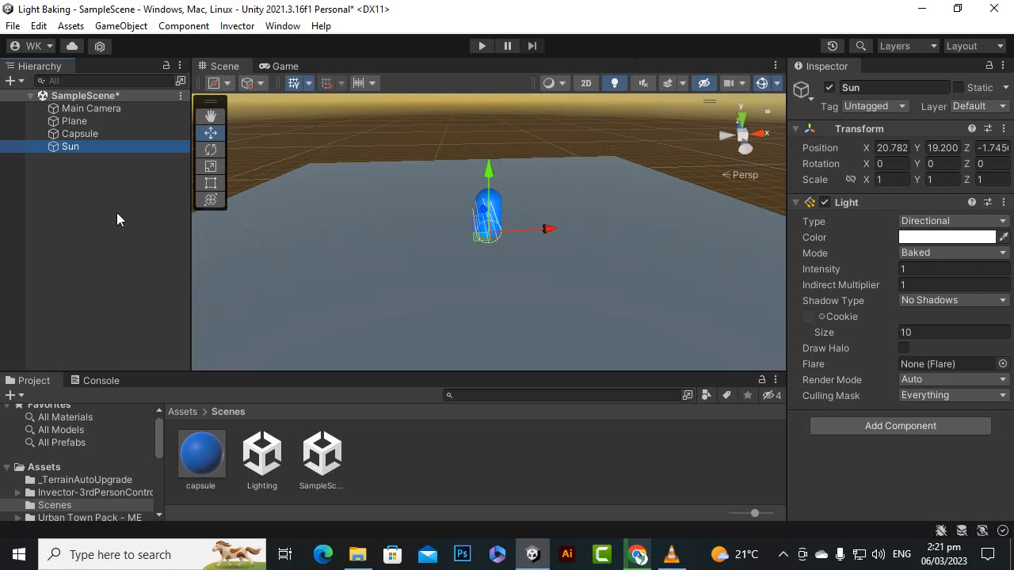
left_click(93, 172)
left_click(88, 151)
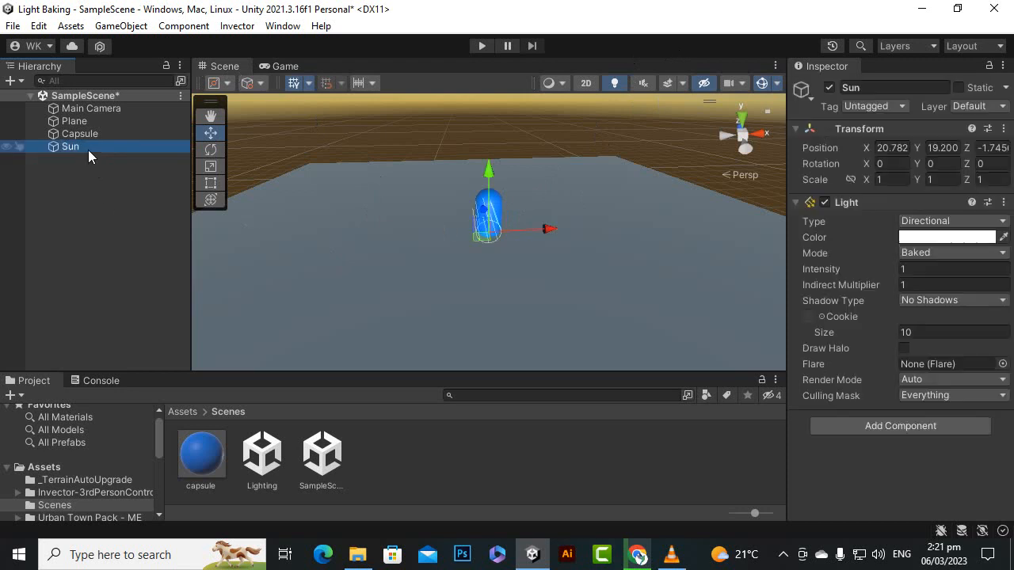